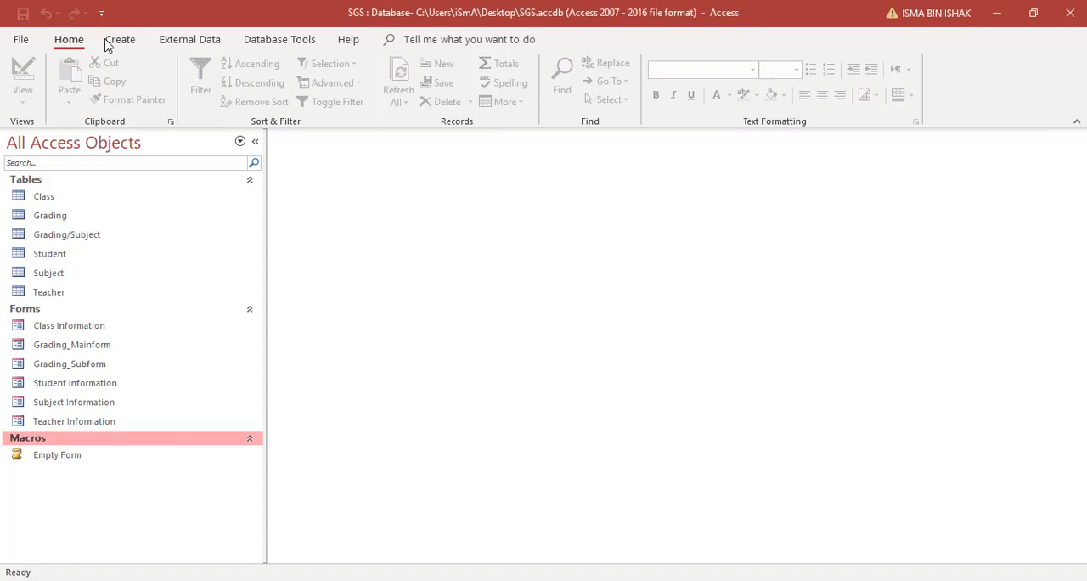
Step: Start a new report with the Report Wizard and add Class ID, Class Name and Capasity from the Class table
left_click(119, 41)
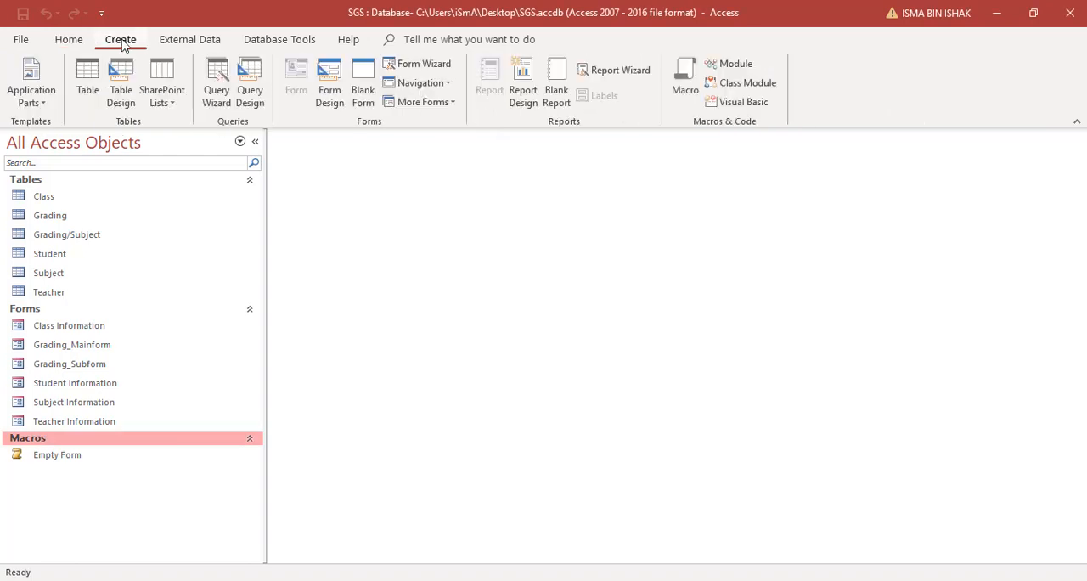
left_click(633, 72)
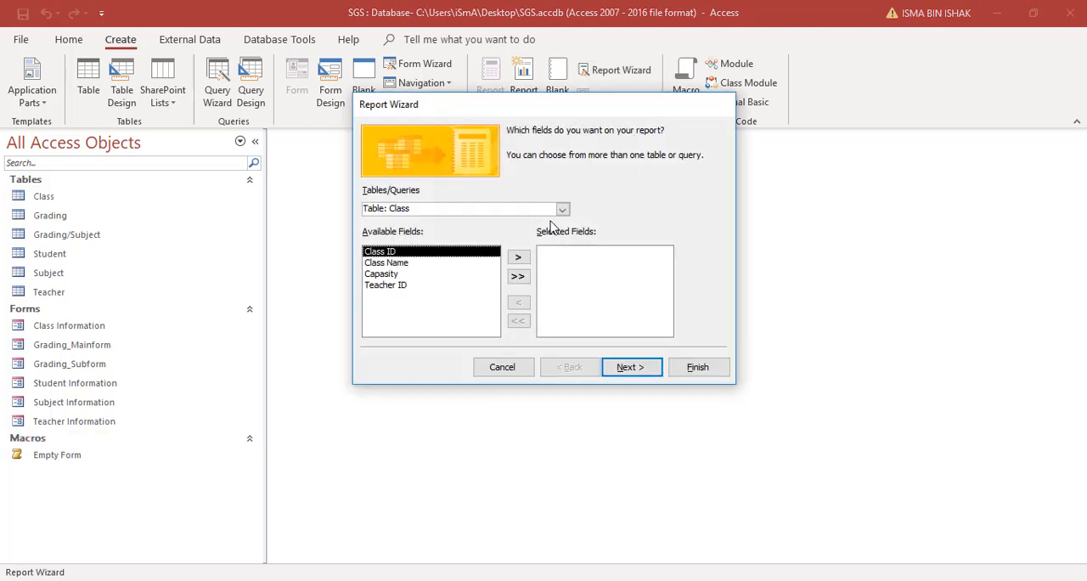
left_click(562, 208)
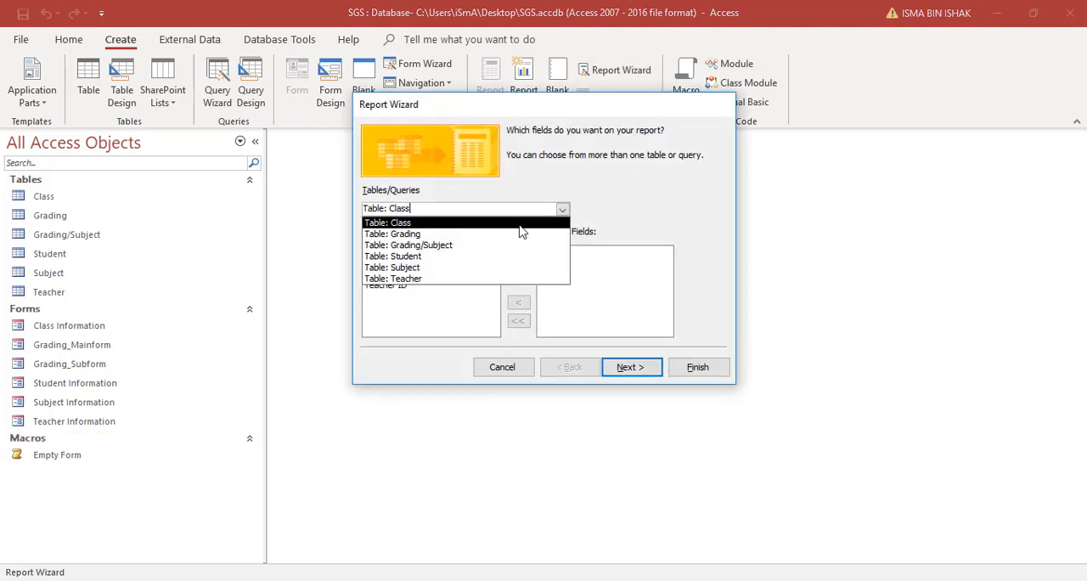
left_click(519, 225)
left_click(518, 258)
left_click(518, 257)
left_click(518, 257)
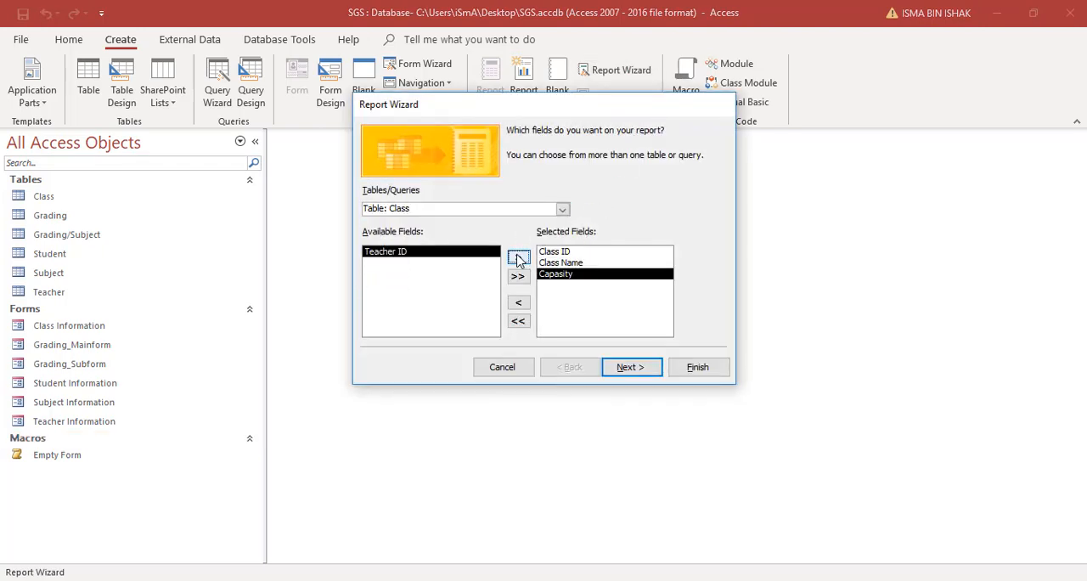
Step: Add the Teacher Name field from the Teacher table to the report's selected fields
left_click(562, 211)
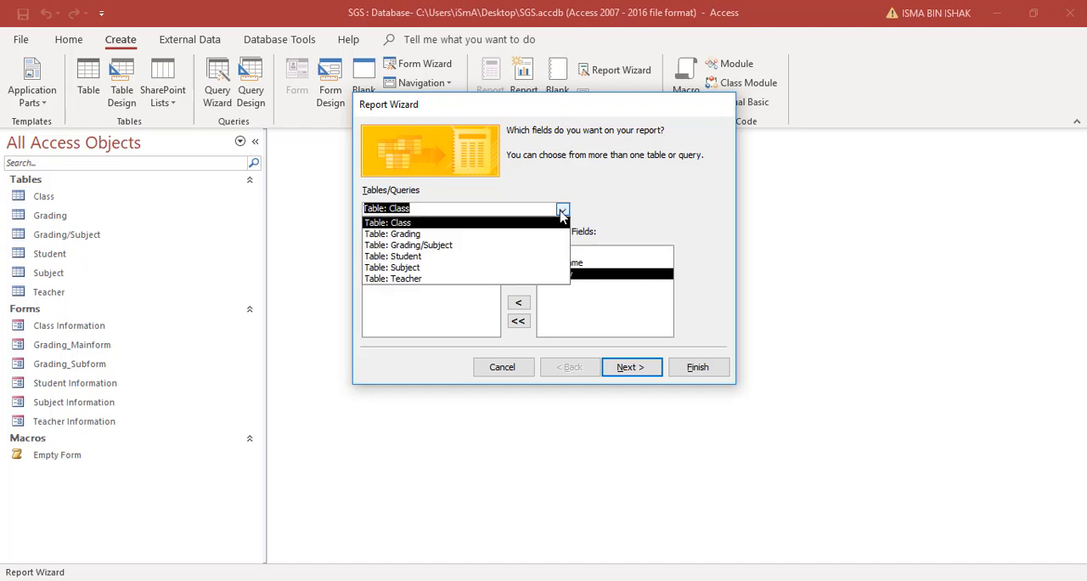
left_click(510, 278)
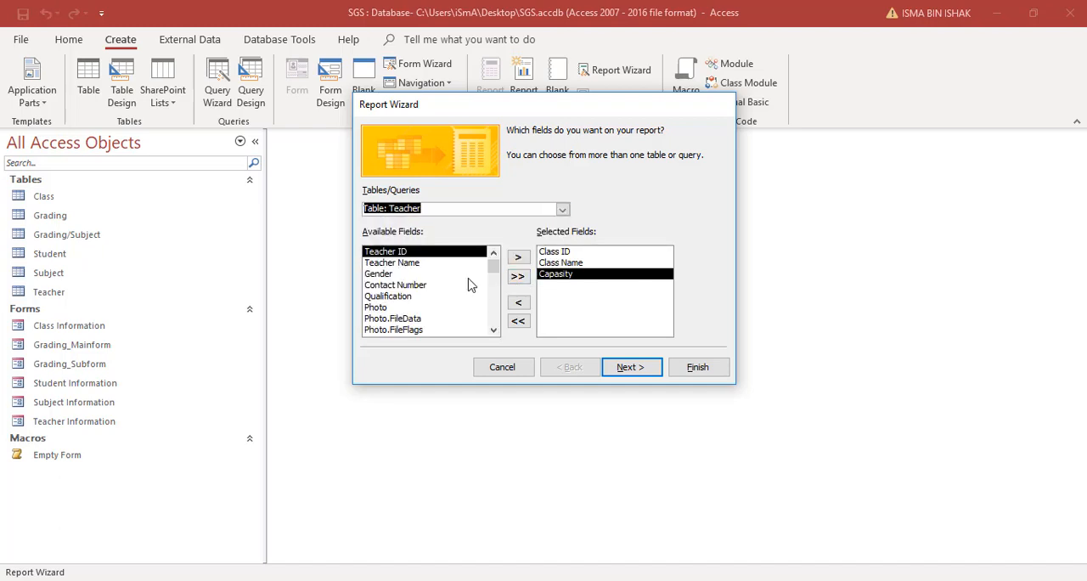
left_click(430, 264)
left_click(518, 256)
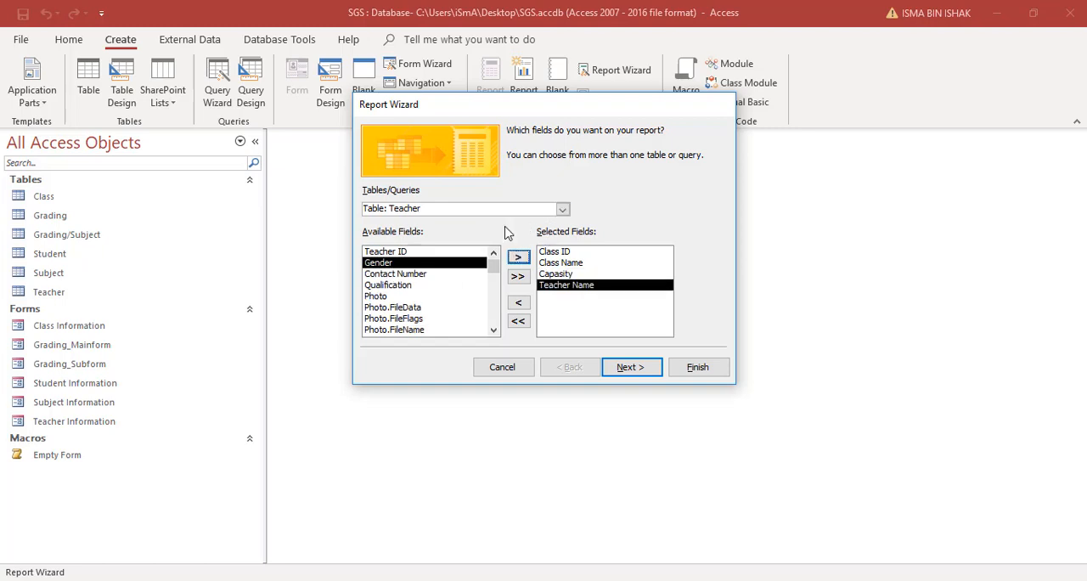
Step: Add IC No, Student Name, Gender and Phone No from the Student table and accept the field selection
left_click(562, 209)
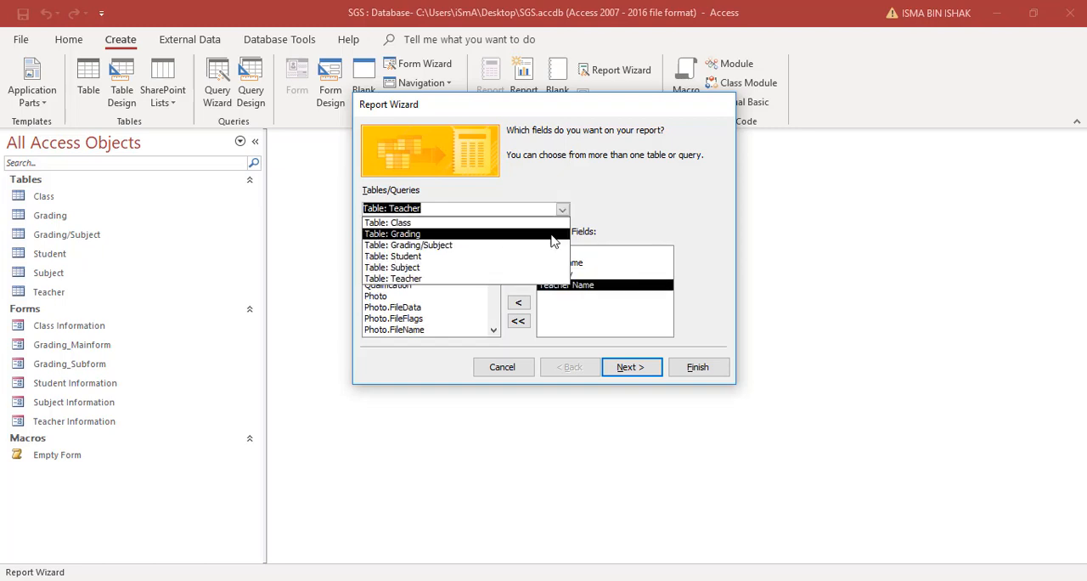
left_click(536, 257)
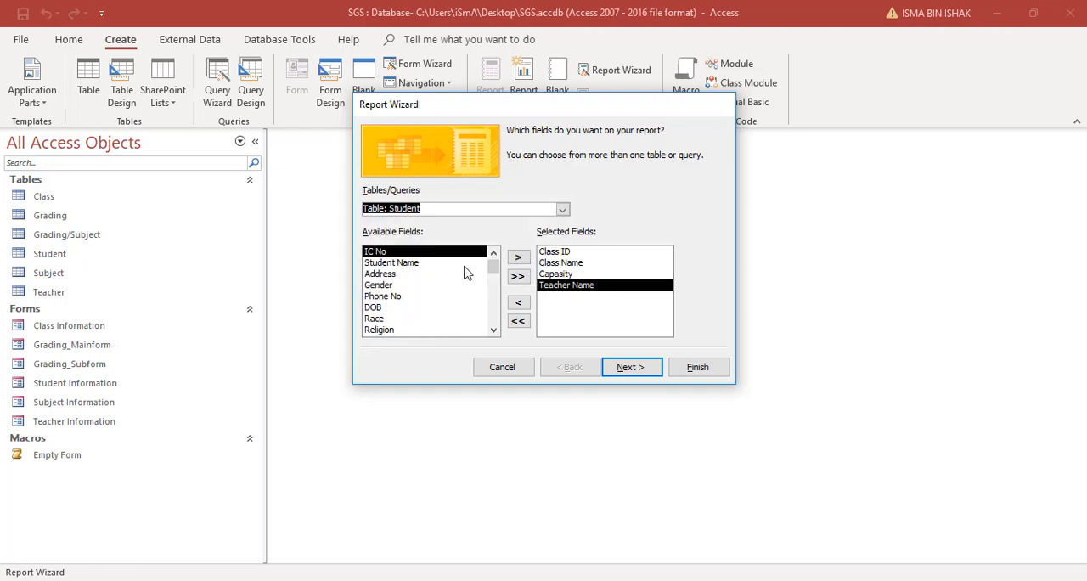
left_click(518, 256)
left_click(518, 257)
left_click(428, 264)
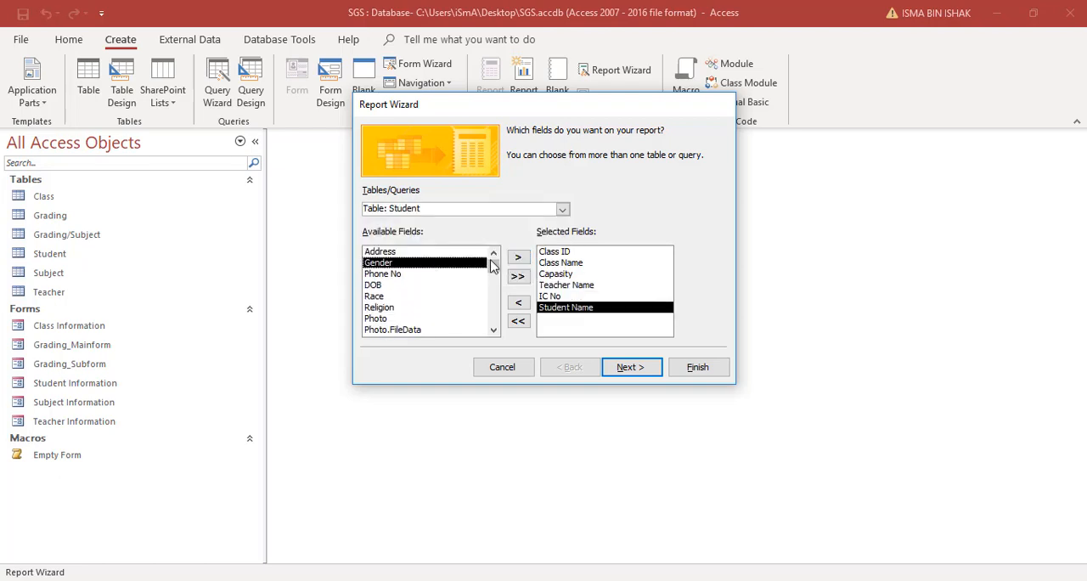
left_click(519, 258)
left_click(519, 258)
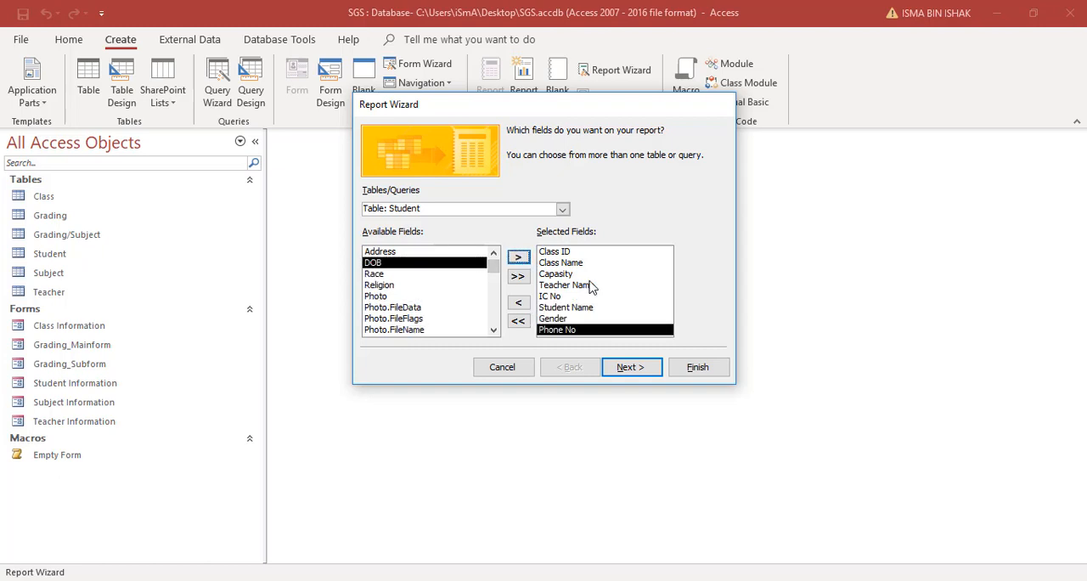
left_click(632, 367)
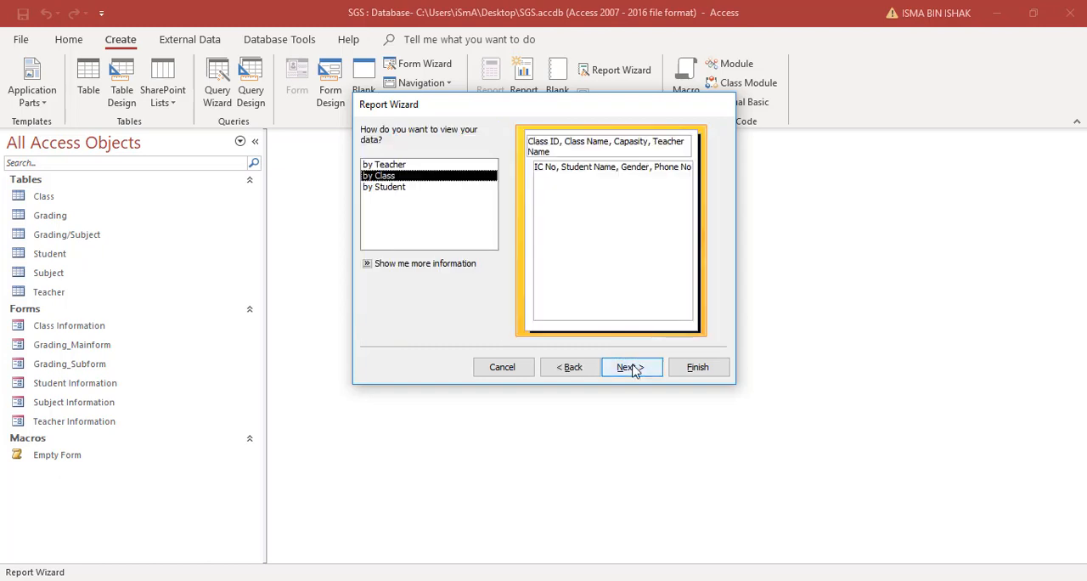
Step: Compare the ways of viewing the data, organize the report by Class and add no further grouping levels
left_click(404, 165)
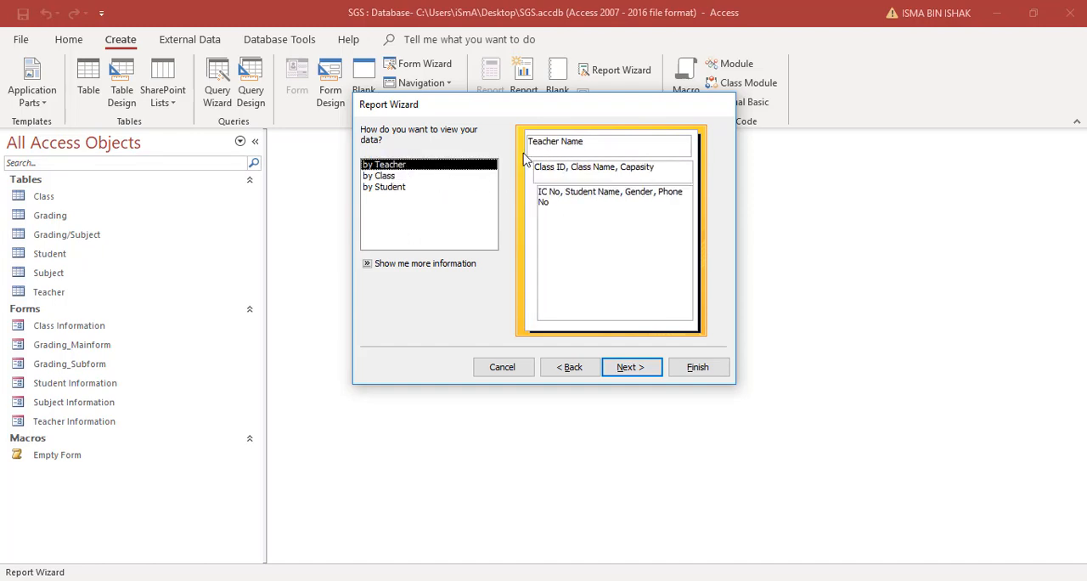
left_click(383, 189)
left_click(411, 176)
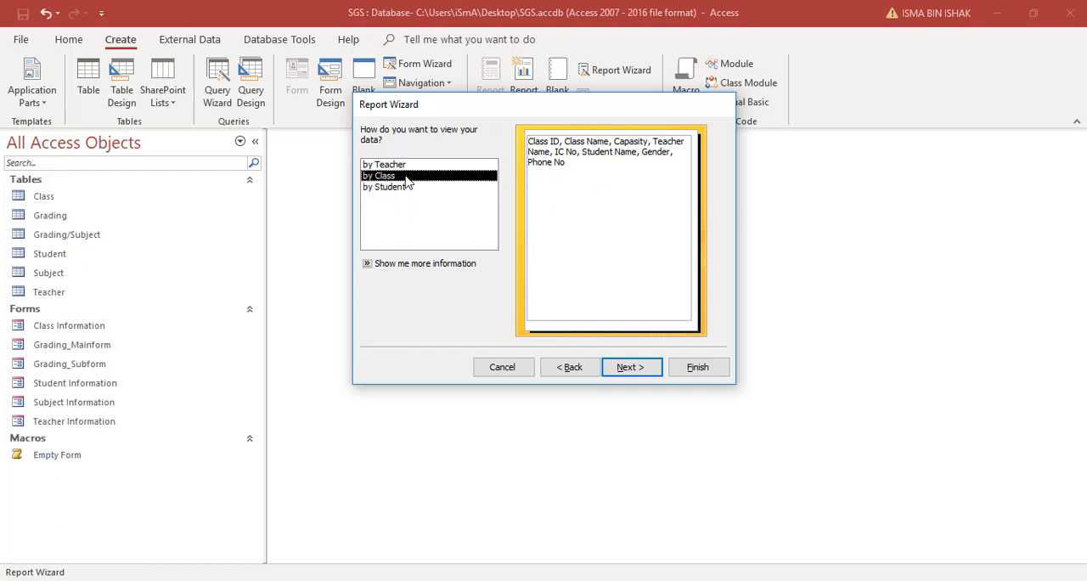
left_click(617, 370)
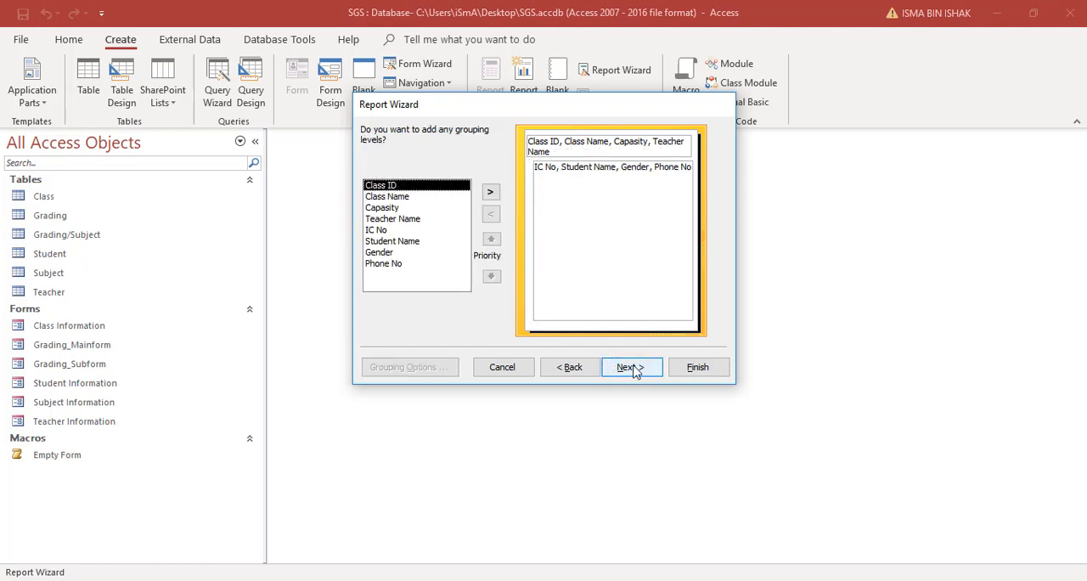
left_click(632, 370)
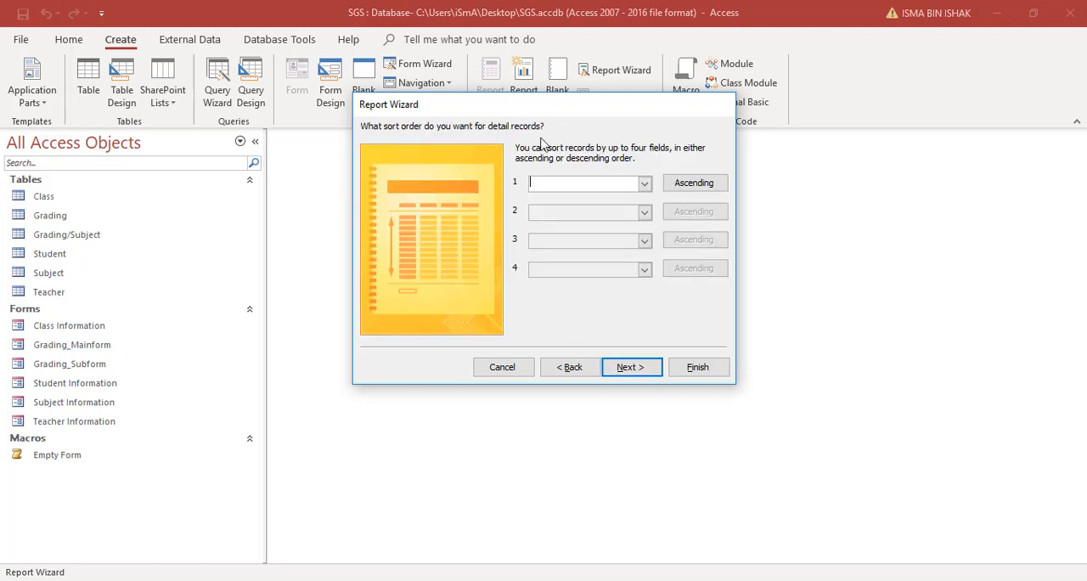
Step: Sort the detail records by Student Name in ascending order
left_click(642, 183)
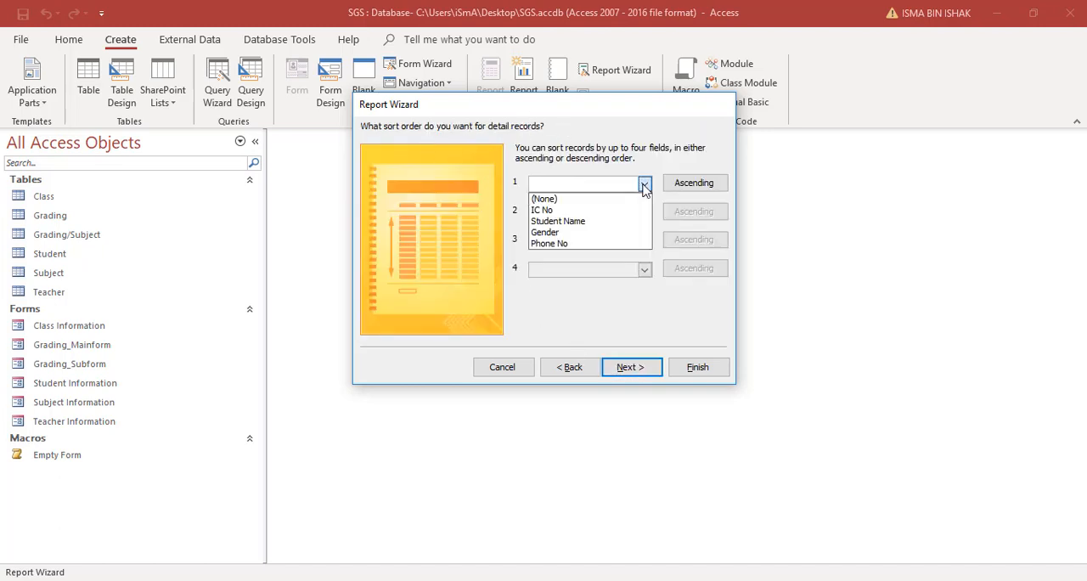
left_click(631, 223)
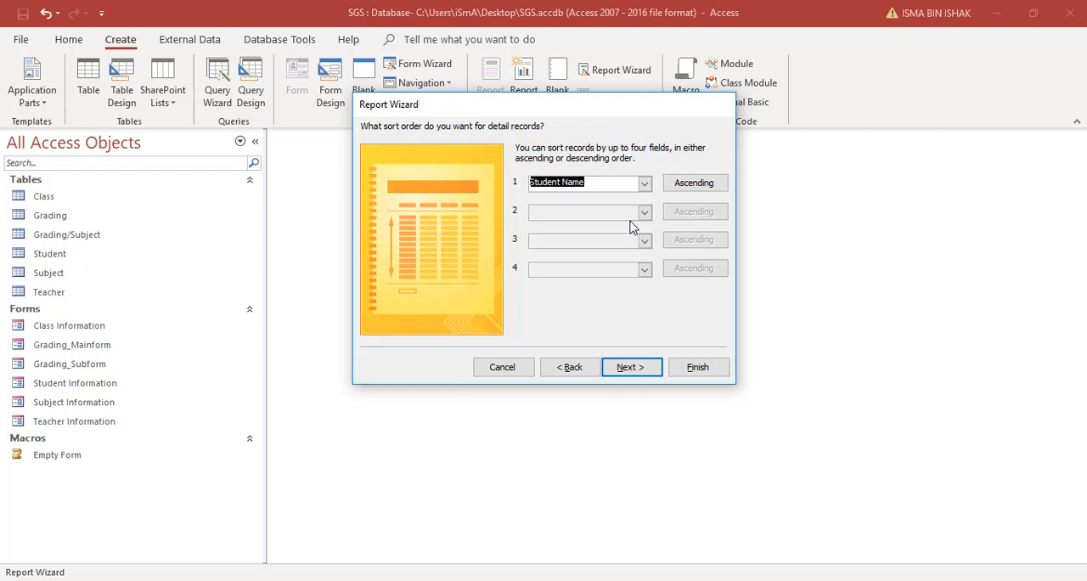
left_click(688, 185)
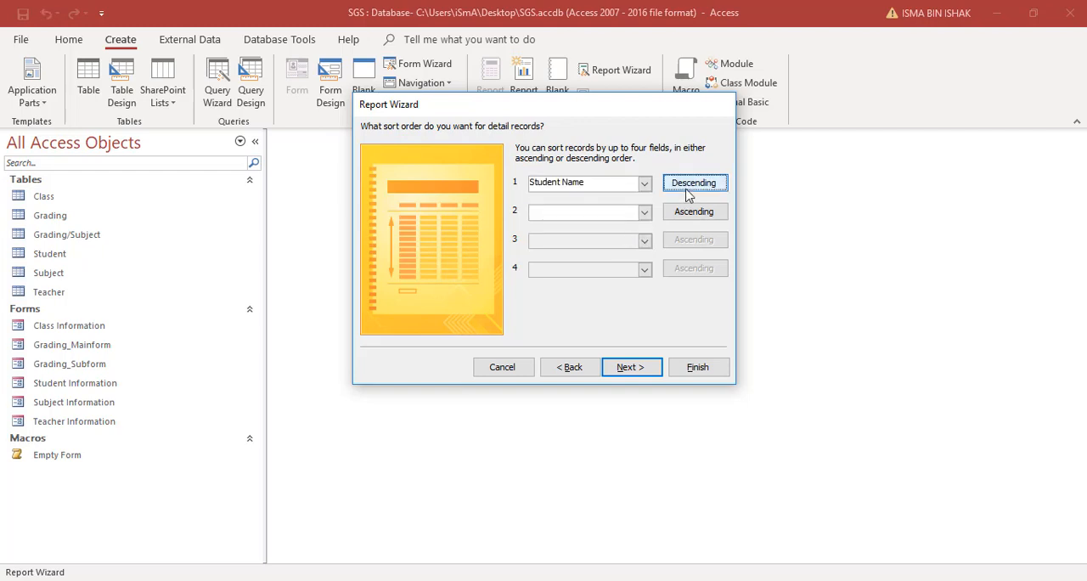
left_click(689, 191)
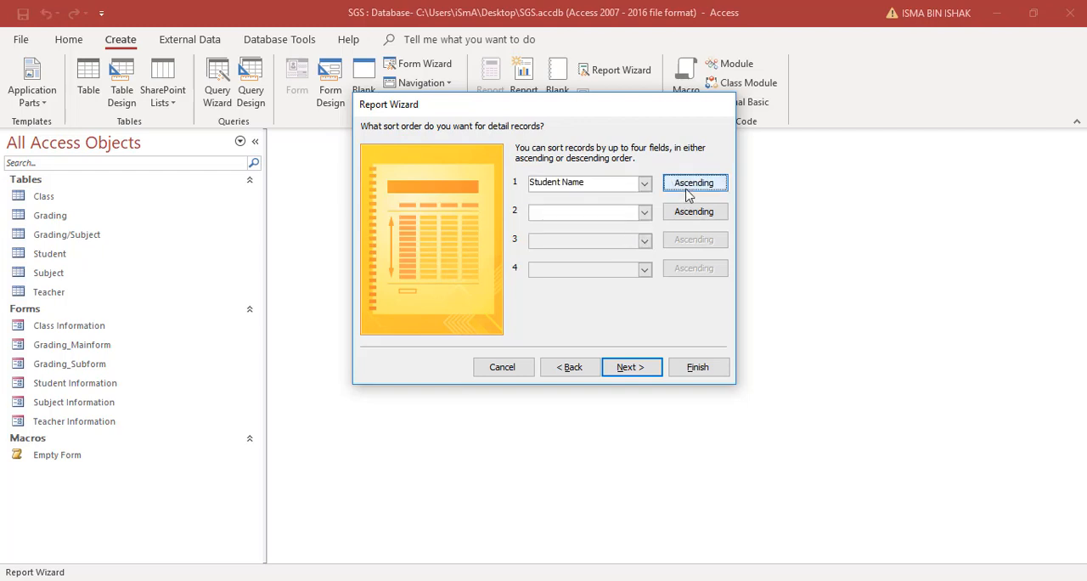
left_click(631, 370)
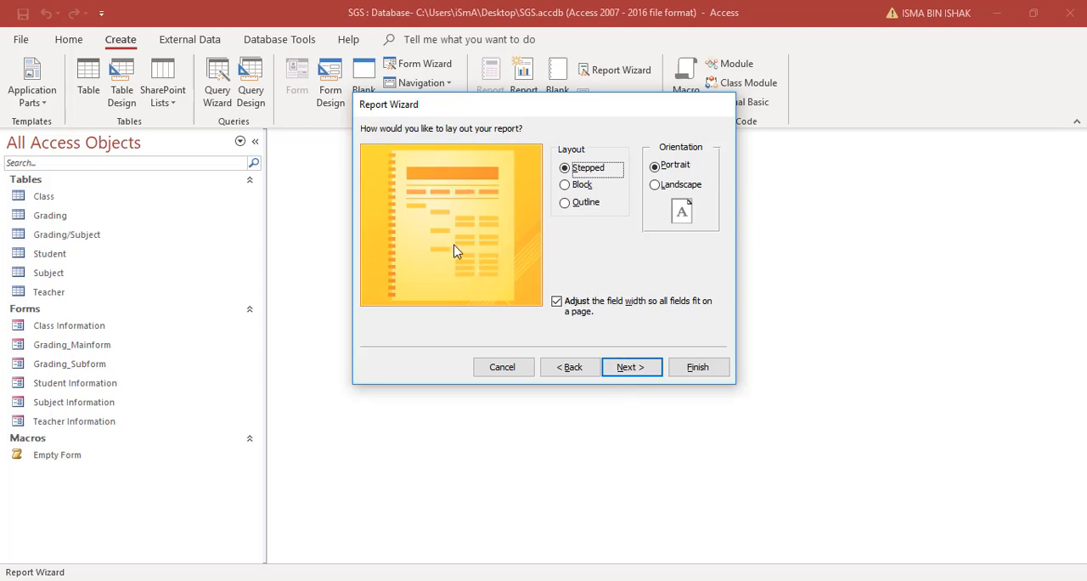
Step: Lay out the report as Outline in Landscape orientation
left_click(567, 187)
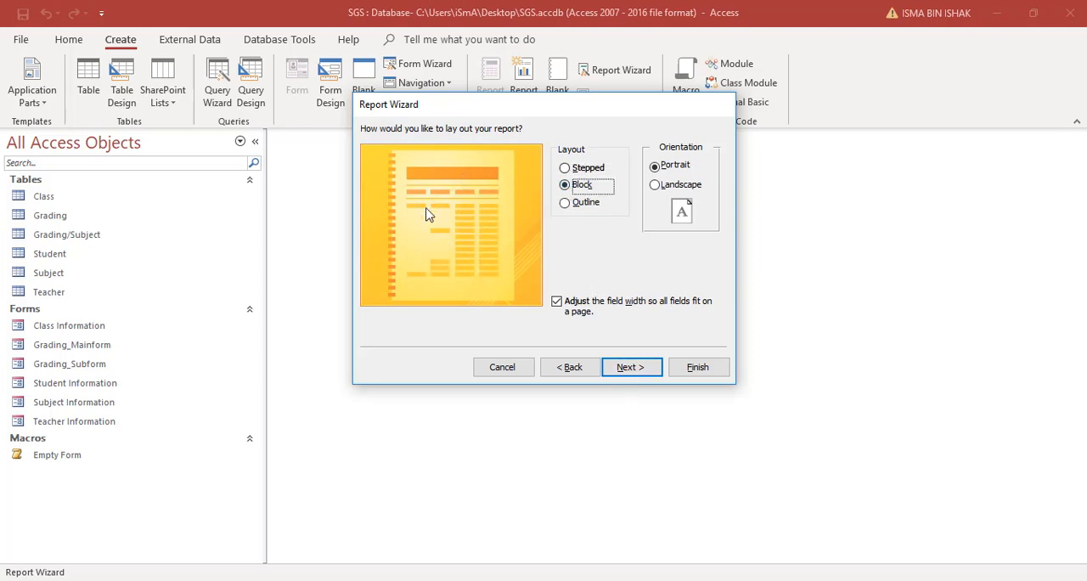
left_click(574, 204)
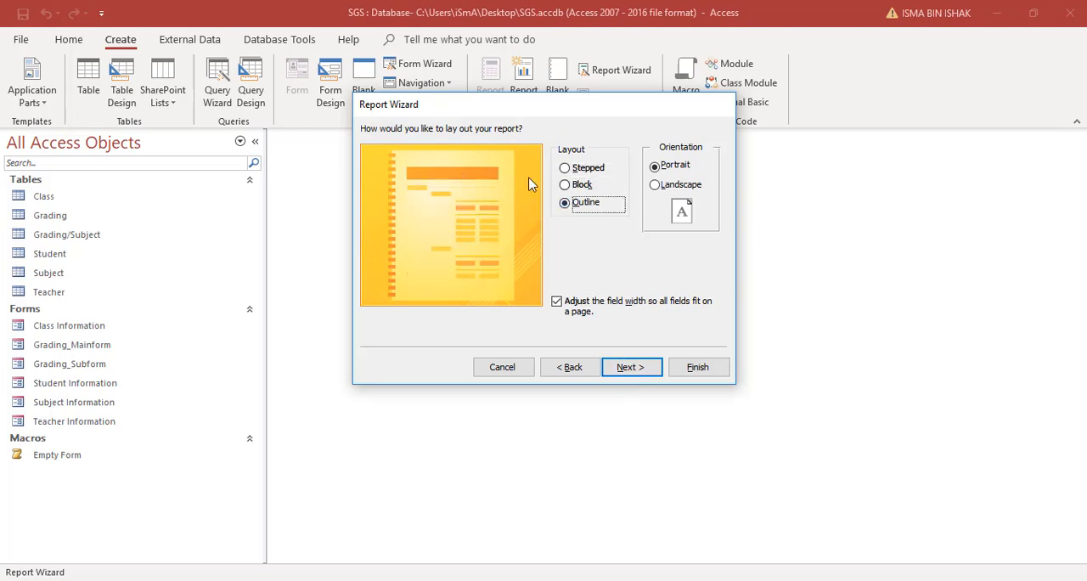
left_click(655, 184)
left_click(654, 167)
left_click(656, 187)
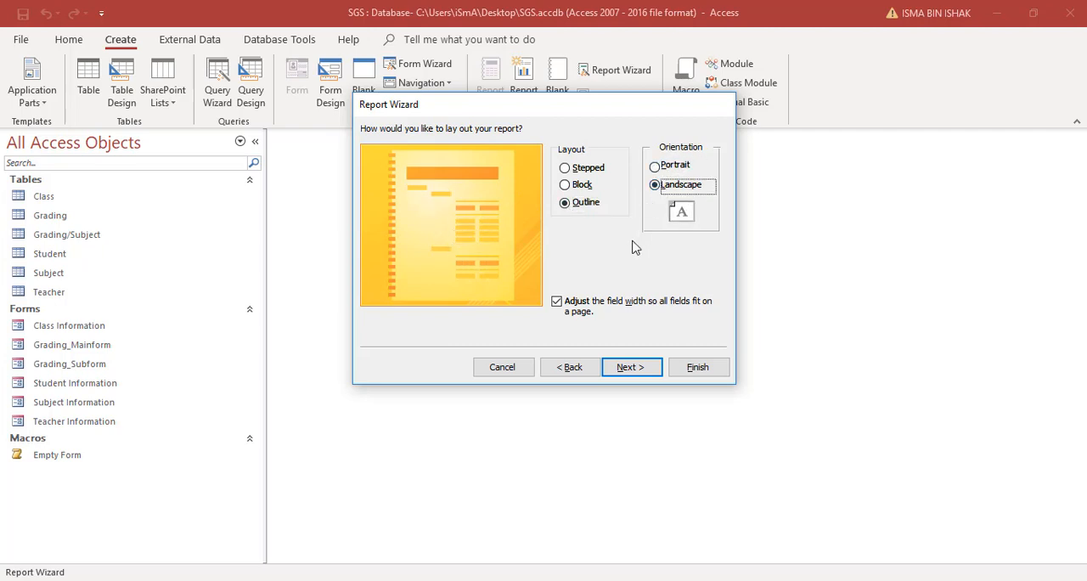
left_click(627, 368)
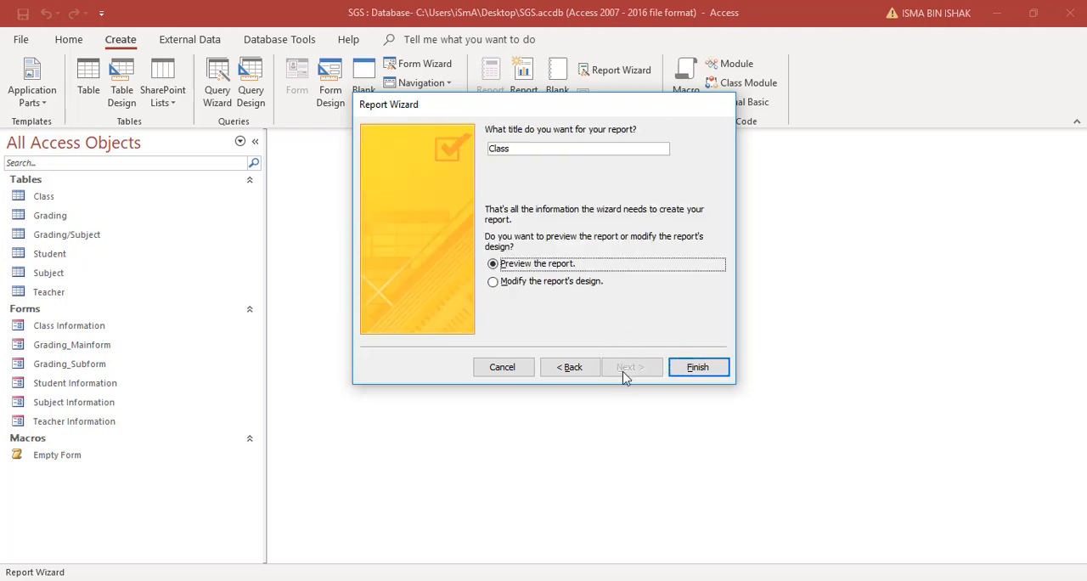
Step: Title the report "Class vs Students Report", generate it in preview and collapse the list of database objects
left_click(533, 146)
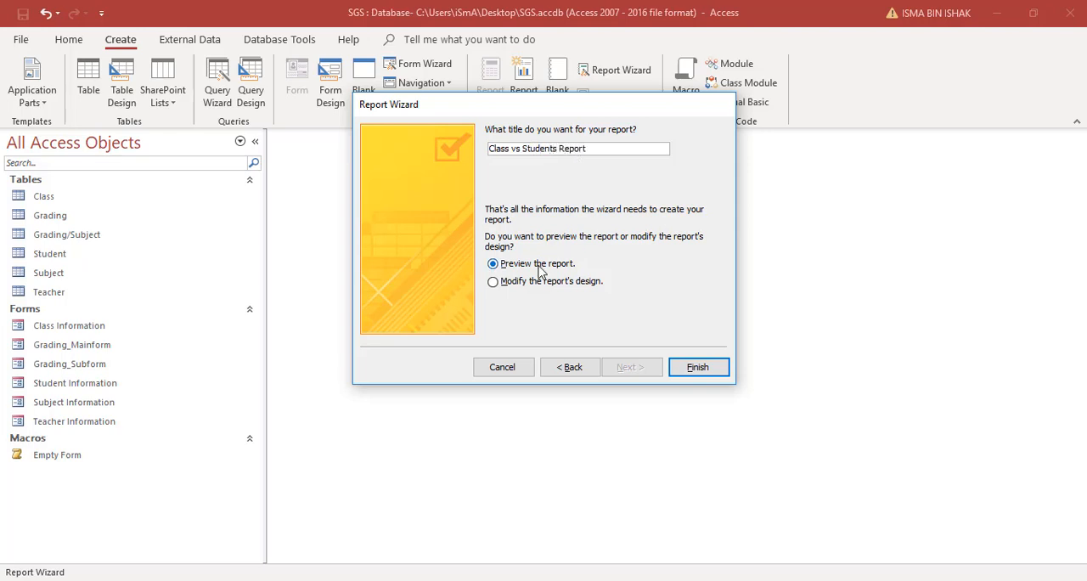
left_click(696, 367)
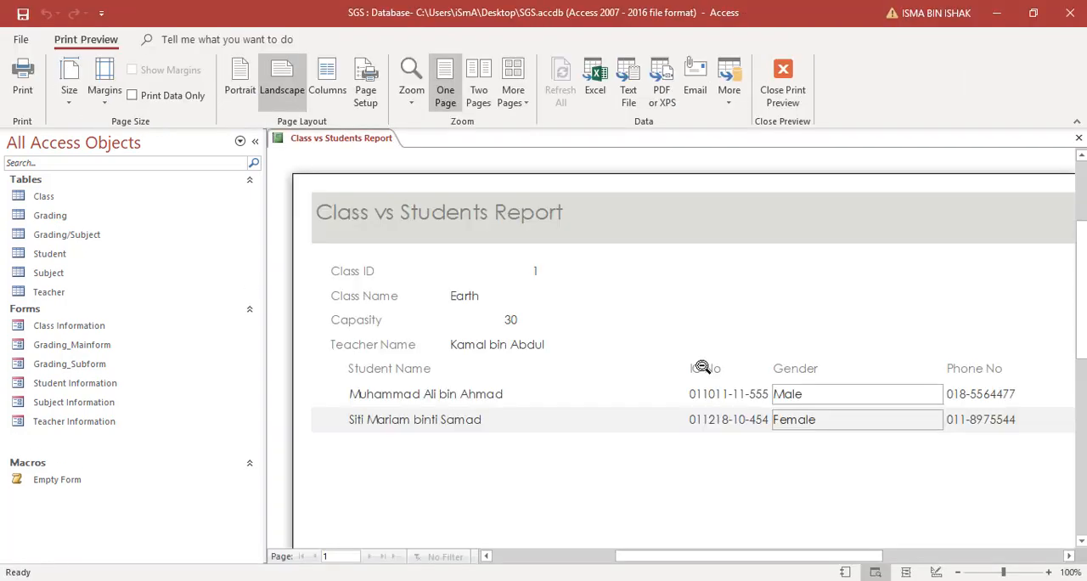
left_click(258, 144)
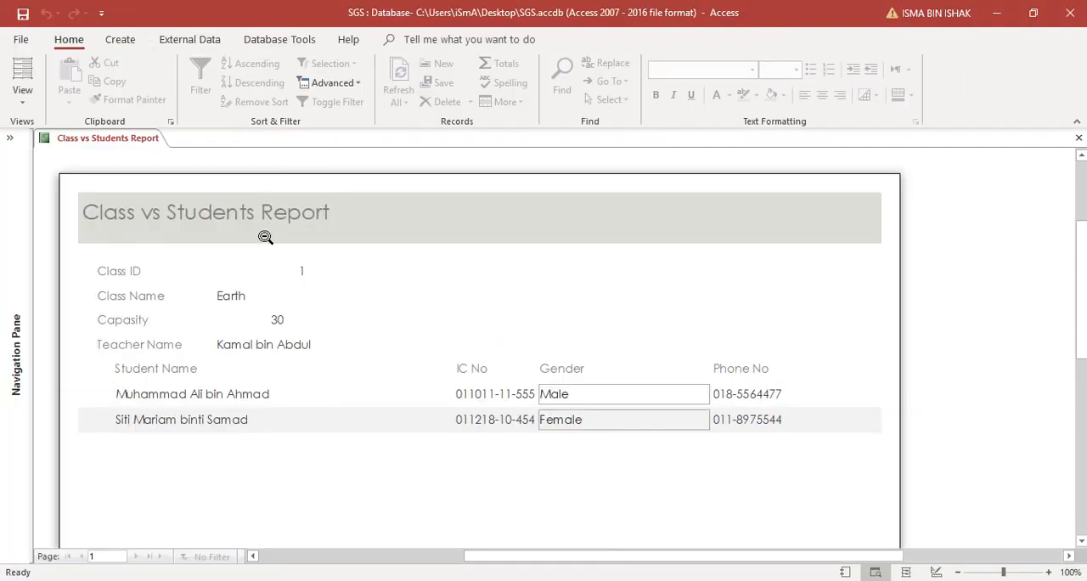
Step: Check the whole report page in print preview, then leave it for the design view with the field list closed
left_click(265, 236)
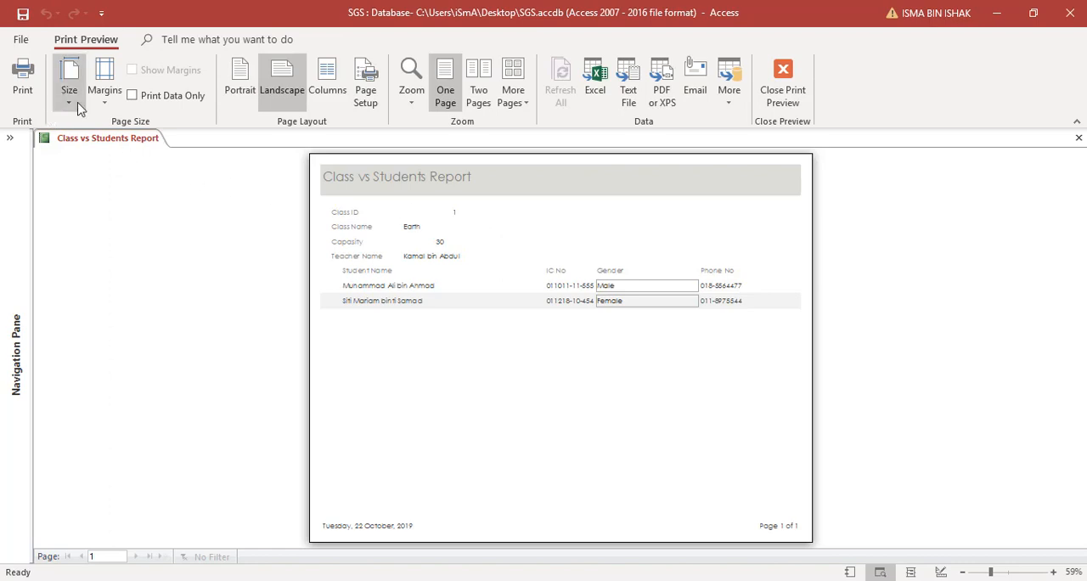
left_click(669, 249)
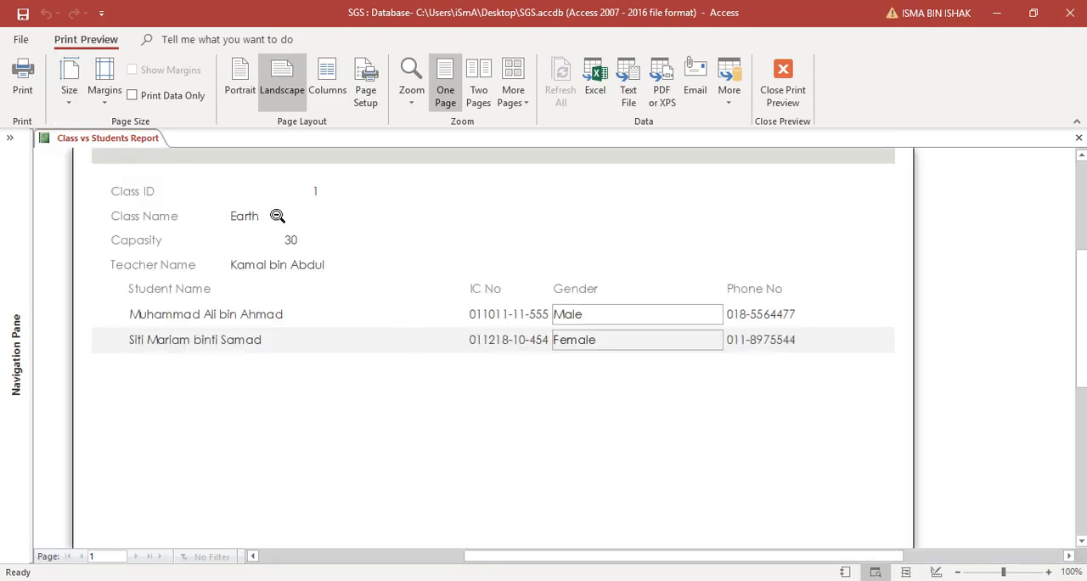
left_click(333, 233)
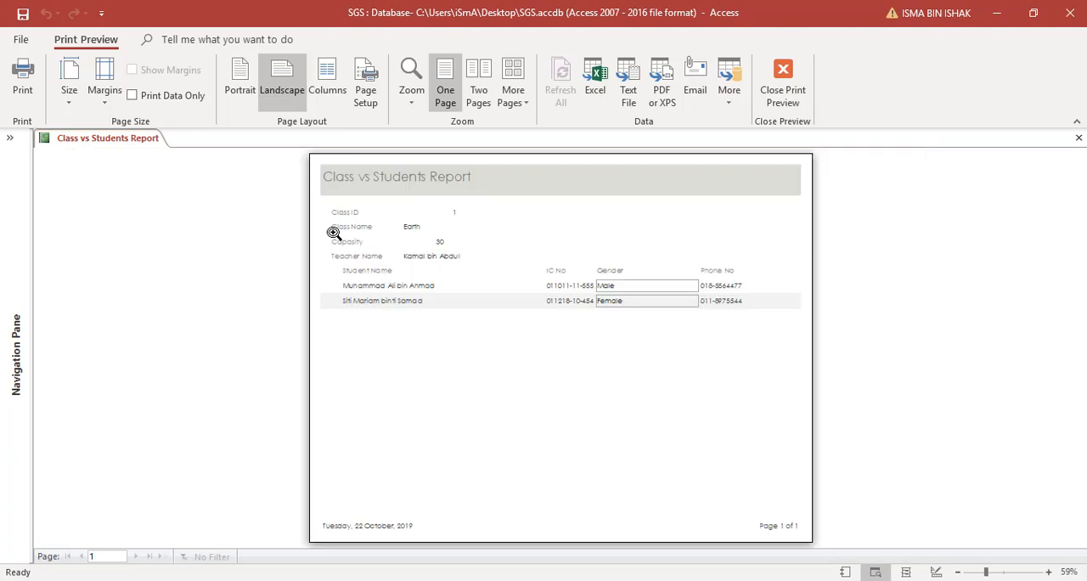
left_click(784, 82)
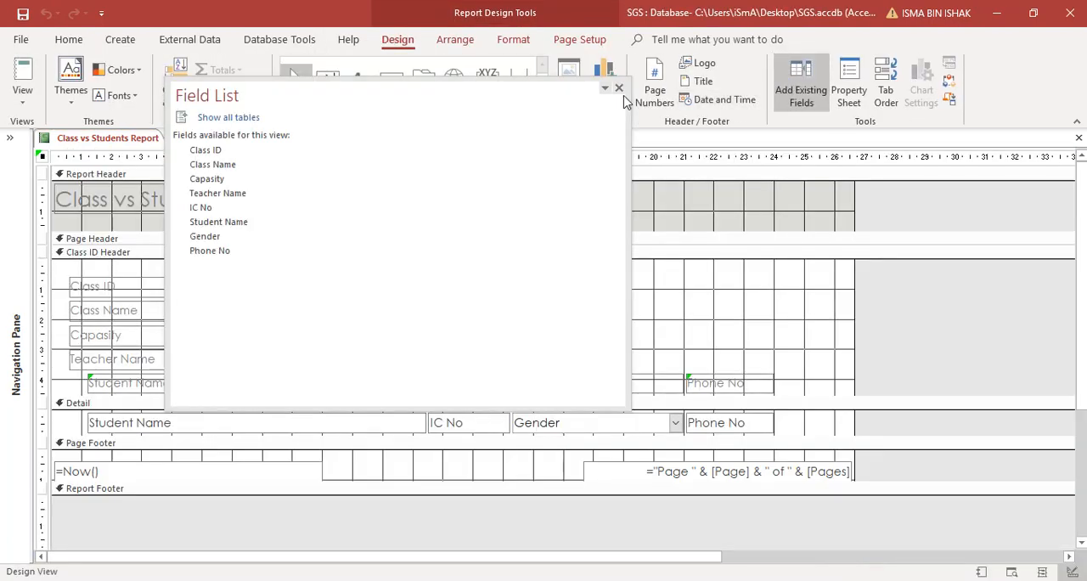
left_click(622, 90)
Step: Make the report title label in the Report Header bold and set its font colour
left_click(289, 203)
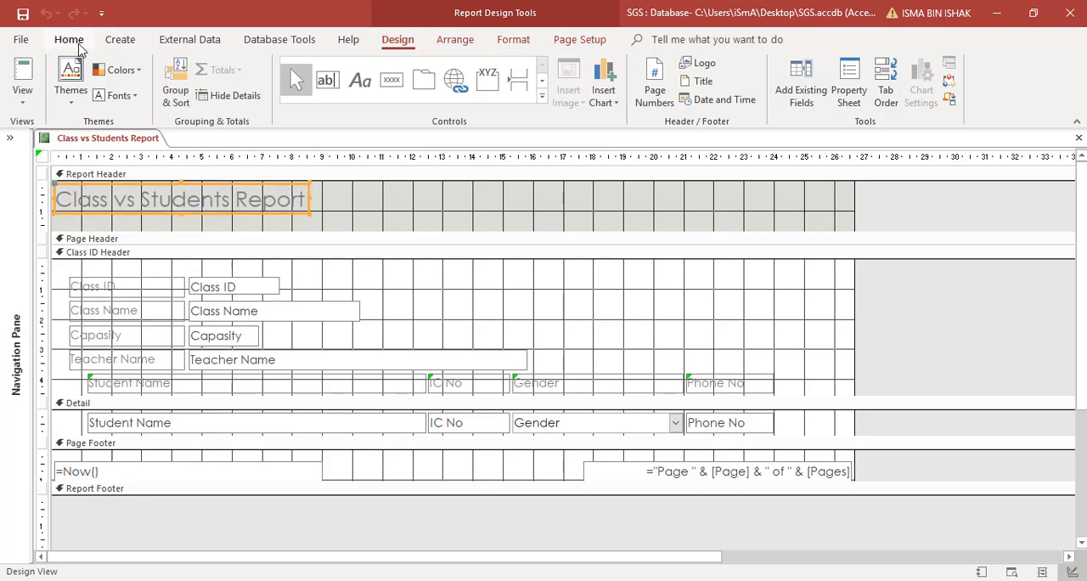
left_click(514, 40)
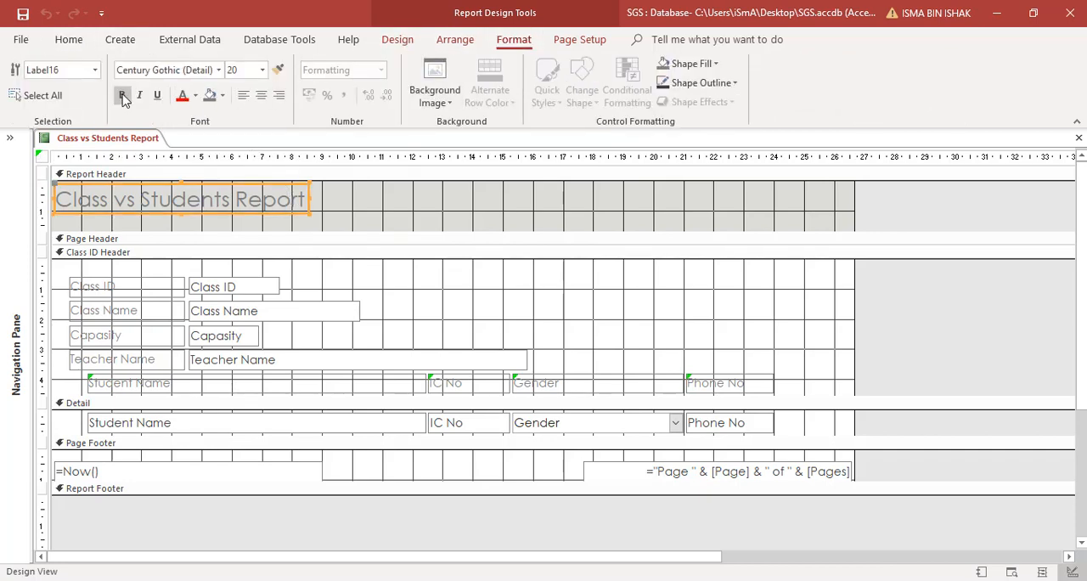
left_click(122, 95)
left_click(195, 95)
left_click(193, 124)
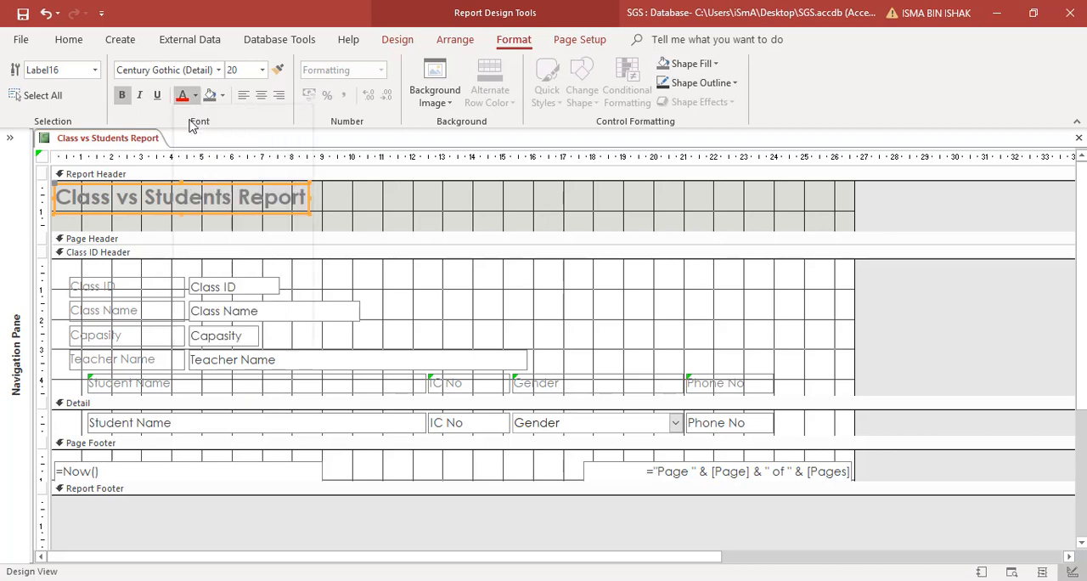
Step: Move the Teacher Name label and its field up beside the Class ID row, starting at about 12 cm on the ruler
left_click(384, 230)
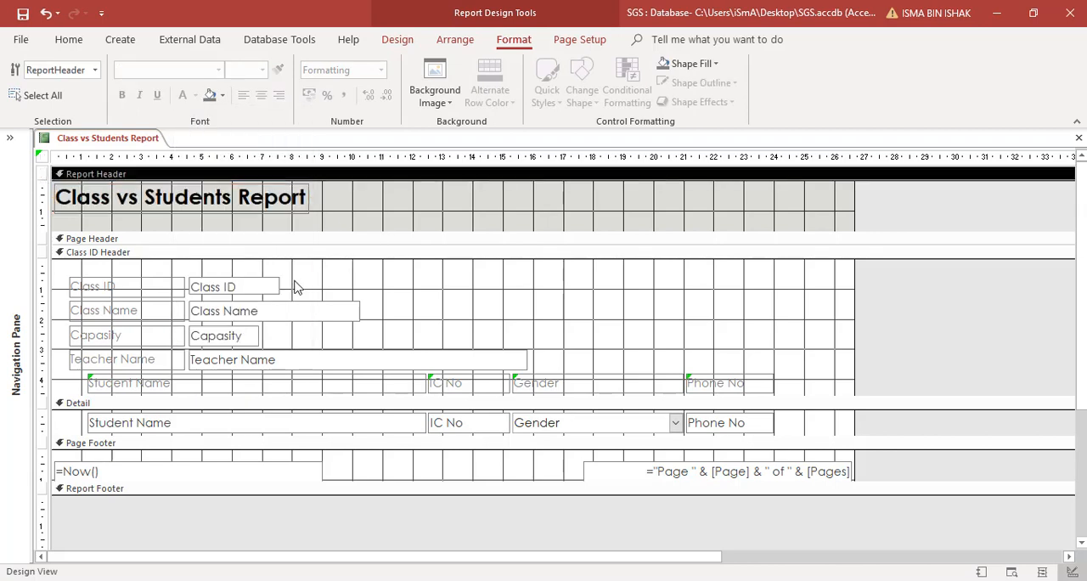
left_click(168, 363)
left_click_drag(208, 361, 631, 296)
left_click(522, 348)
left_click(583, 323)
left_click(631, 339)
Step: Set all the class and teacher labels and fields in the Class ID Header to font size 10 and black text
left_click_drag(66, 270, 620, 349)
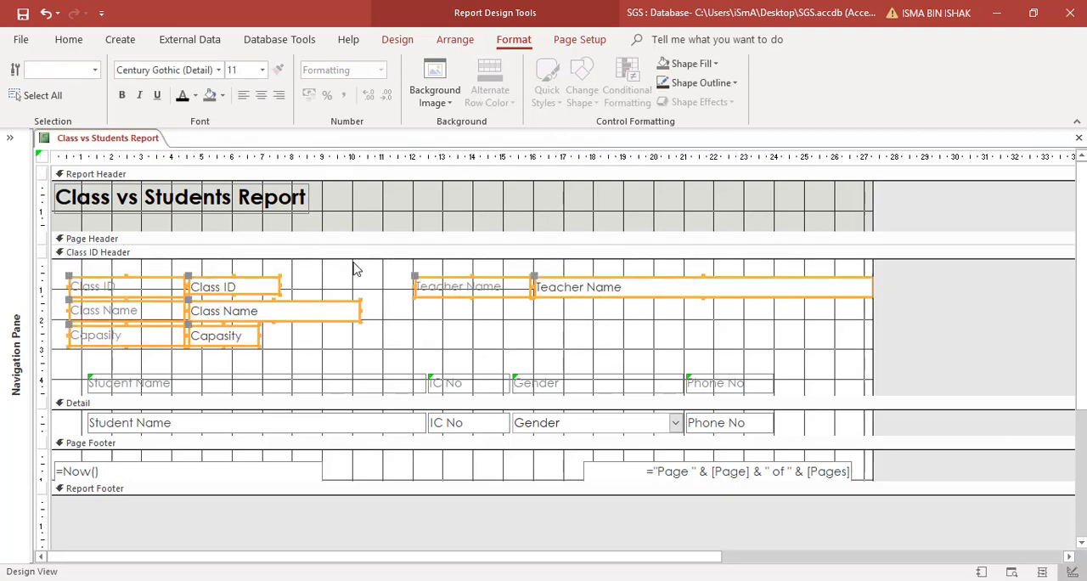
left_click(263, 70)
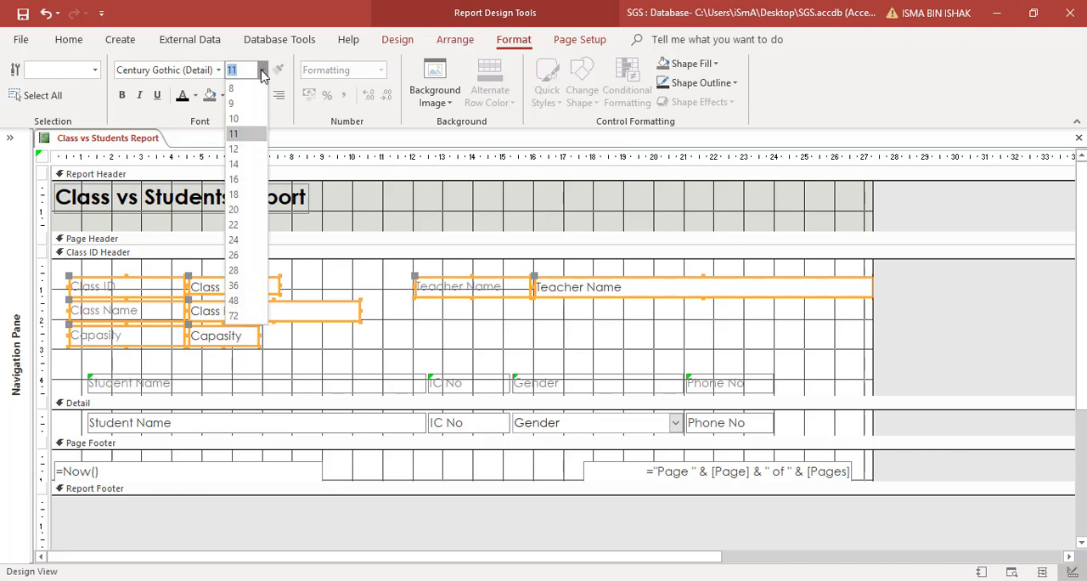
left_click(236, 119)
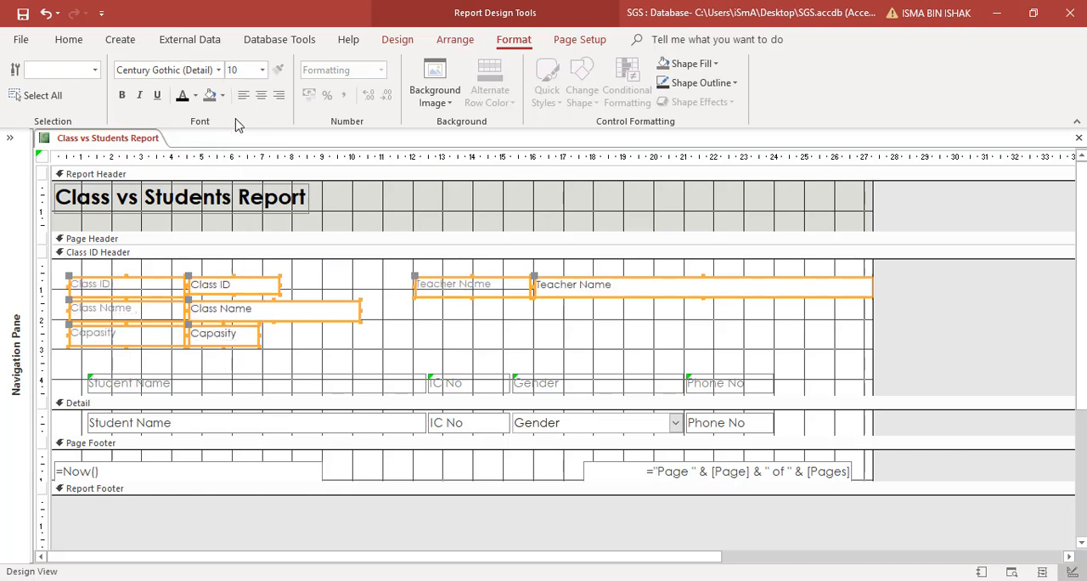
left_click(121, 95)
left_click(122, 95)
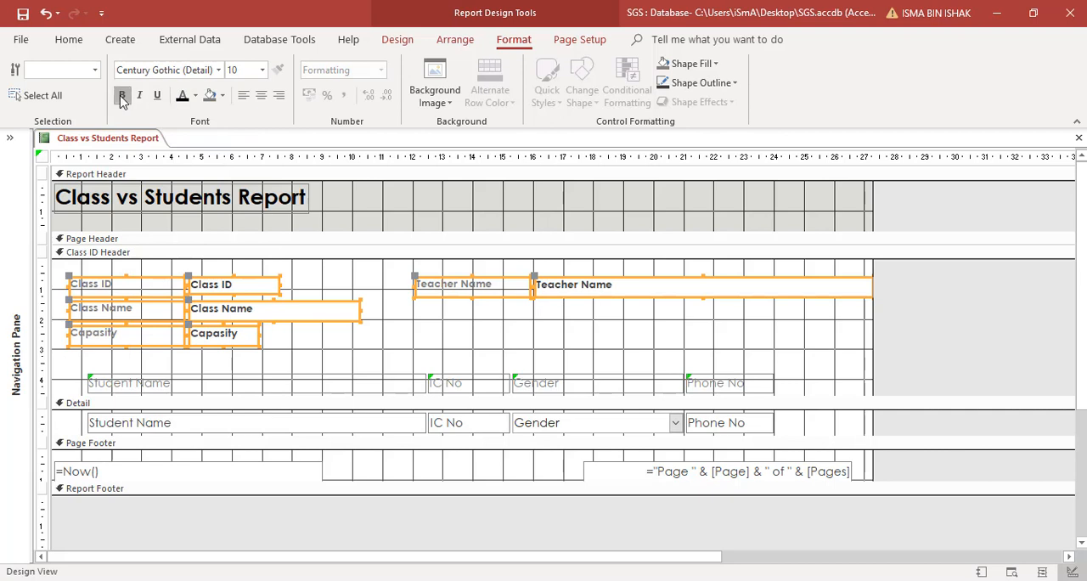
left_click(136, 266)
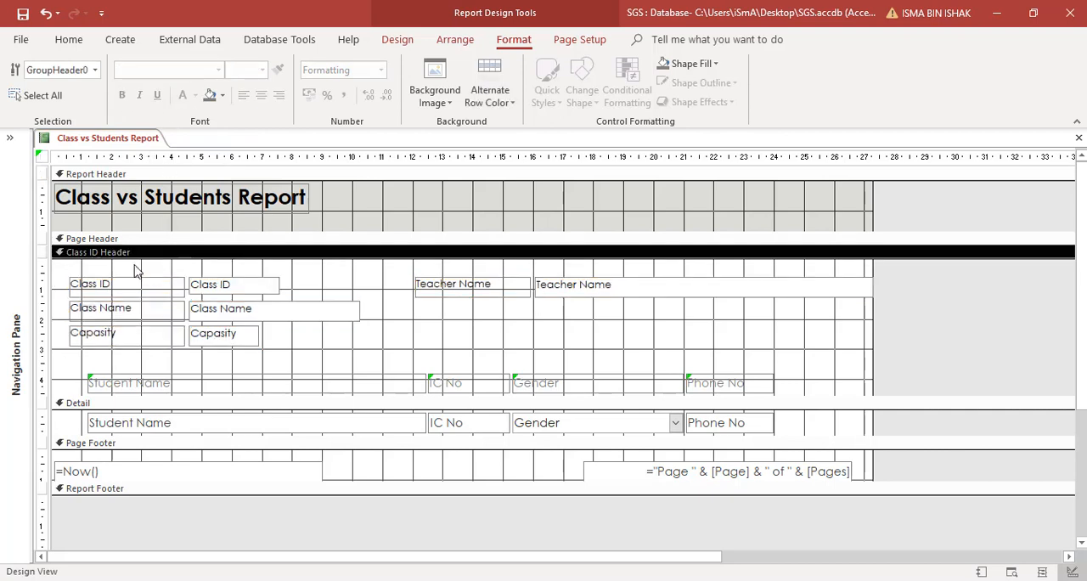
Step: Make the Class ID, Class Name, Capasity and Teacher Name labels bold
left_click_drag(134, 265, 137, 335)
left_click(122, 95)
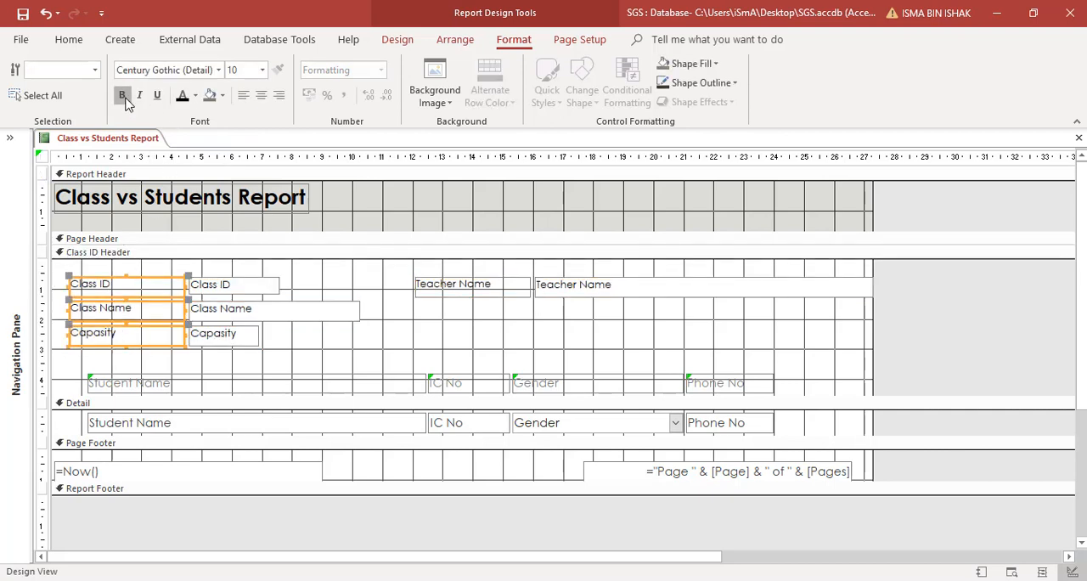
left_click(444, 289)
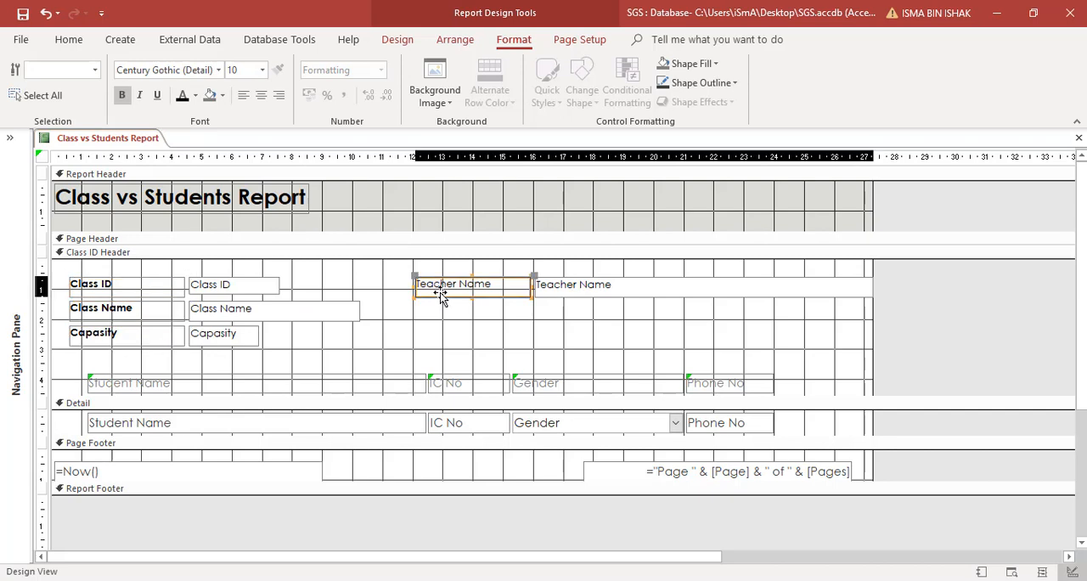
left_click(121, 95)
Step: Arrange the Class ID, Class Name and Capasity labels and fields in a Stacked layout
left_click_drag(146, 270, 242, 332)
right_click(236, 286)
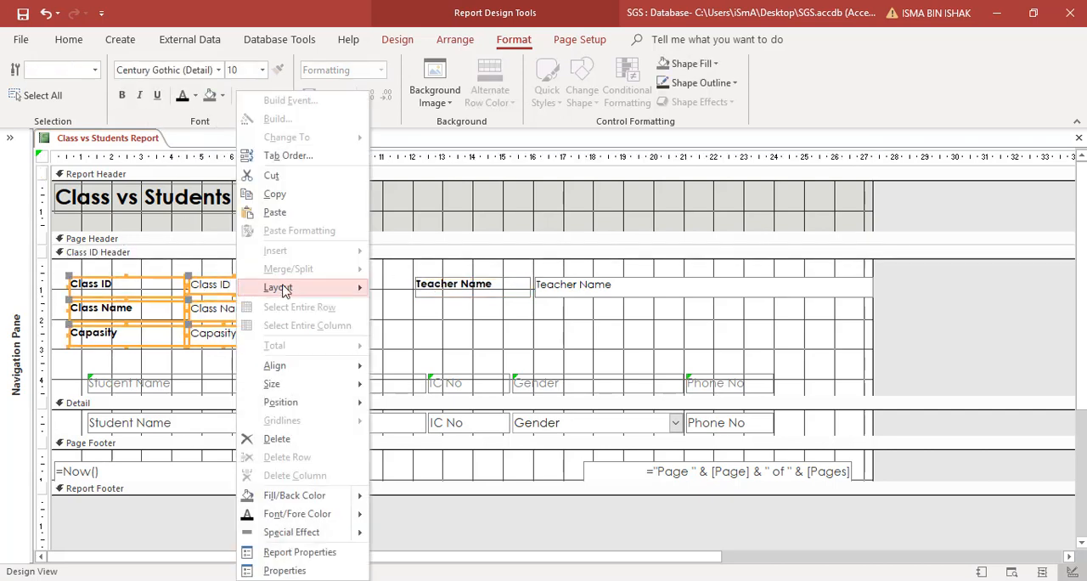
mouse_move(284, 289)
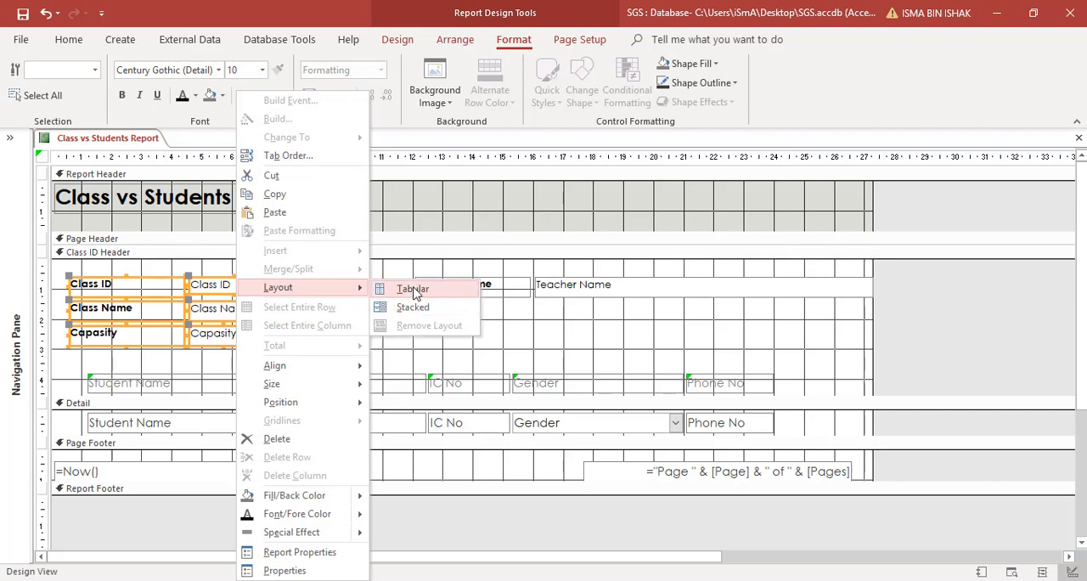
left_click(414, 308)
left_click(355, 348)
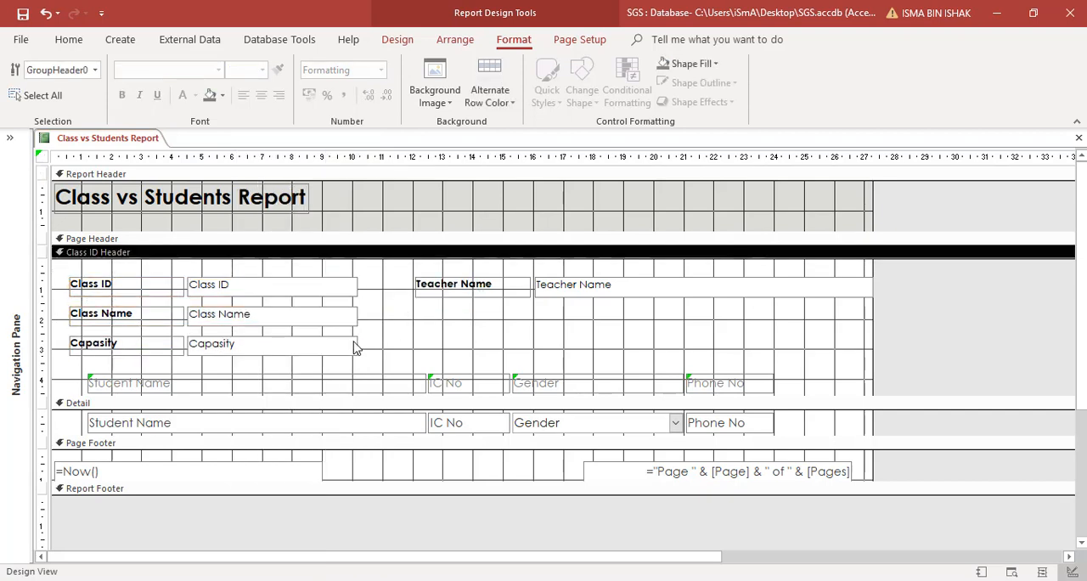
Step: Left-align the Class ID, Class Name and Capasity fields, and check the report in Report View before returning to Design View
left_click(353, 287)
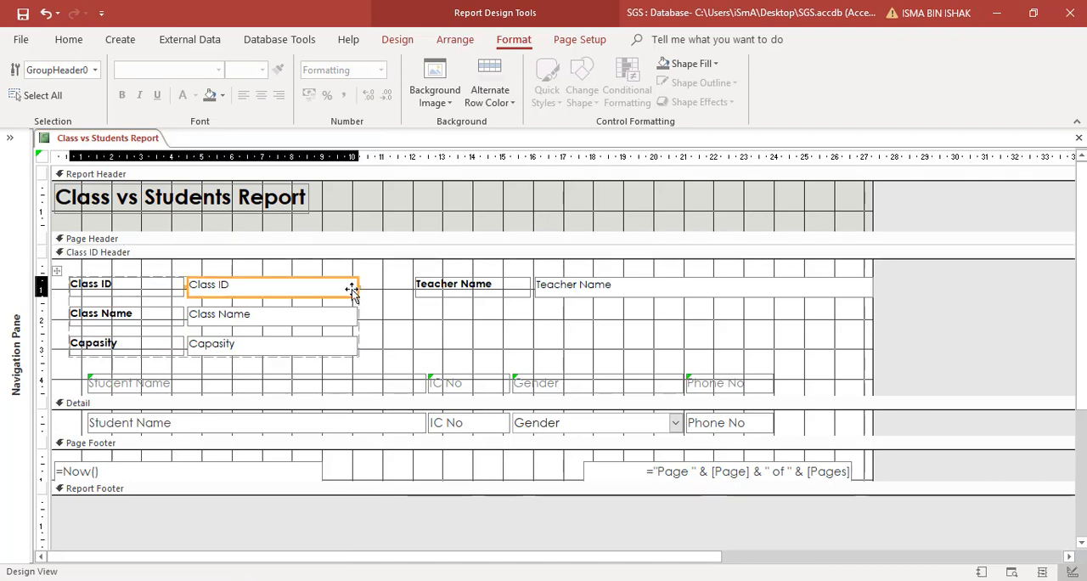
left_click_drag(369, 270, 331, 361)
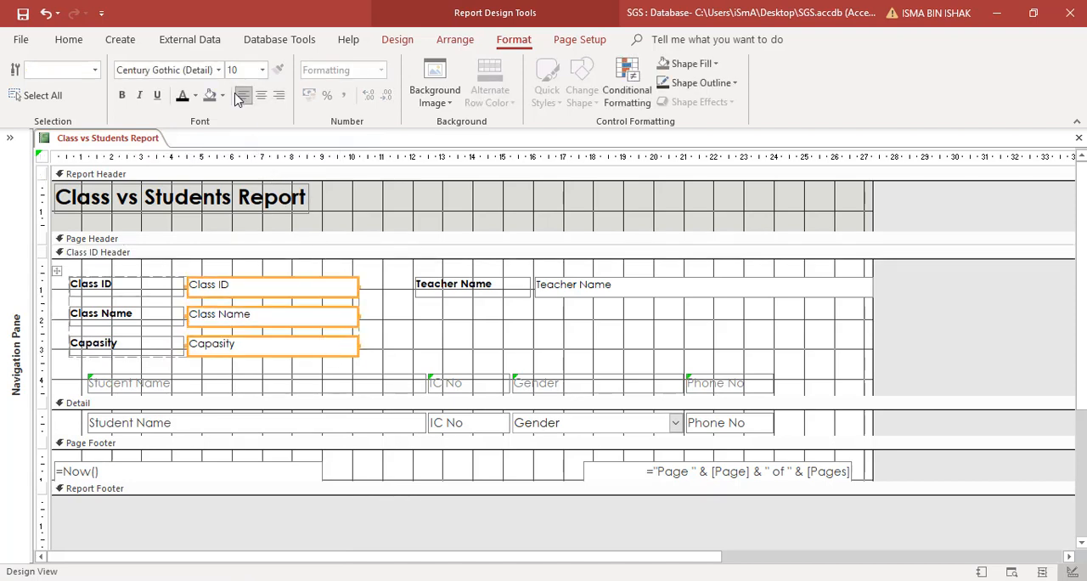
left_click(69, 39)
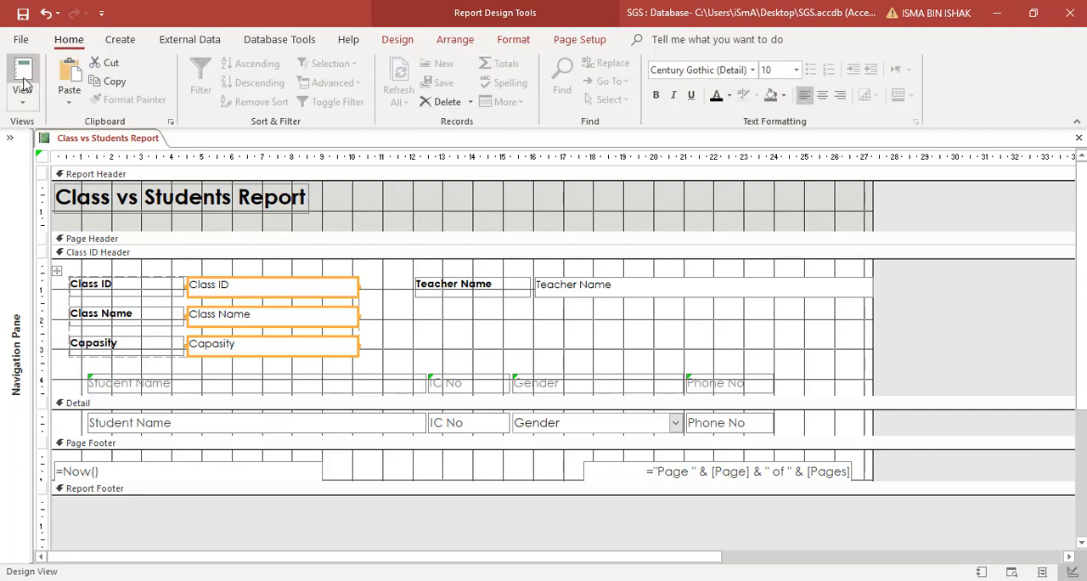
left_click(24, 78)
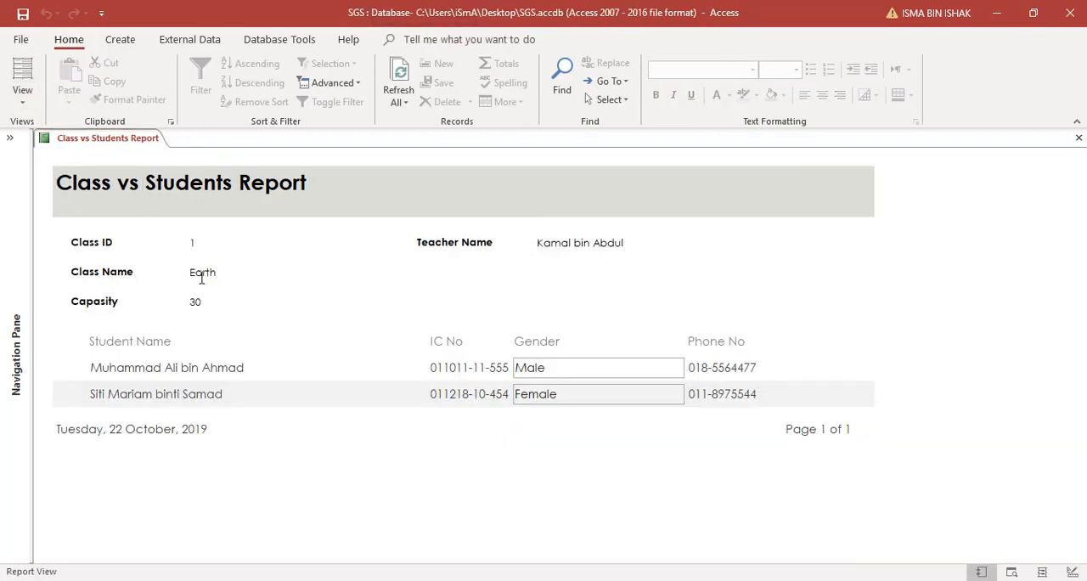
left_click(23, 96)
left_click(48, 232)
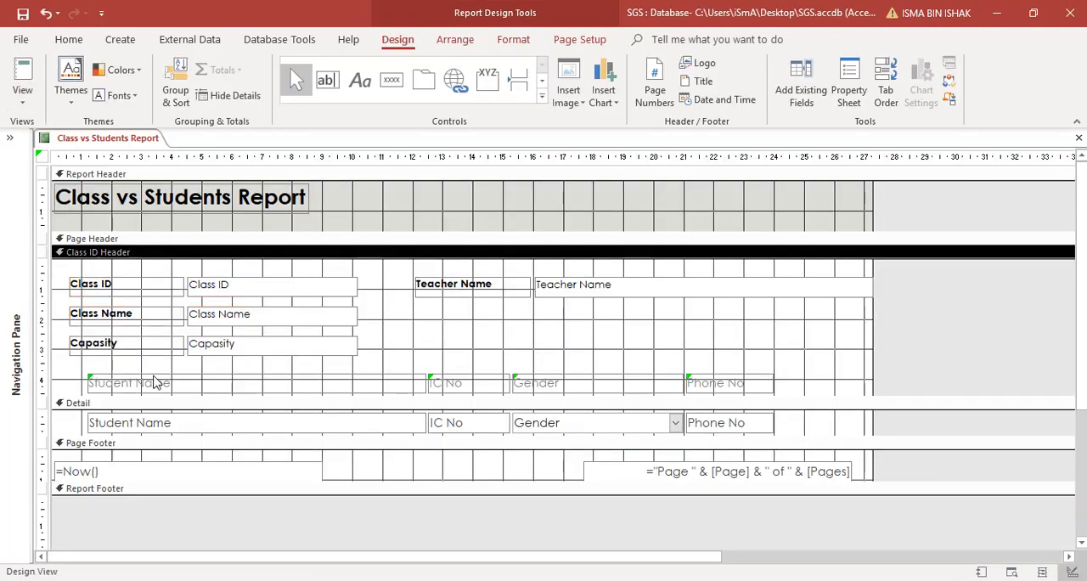
Step: Arrange the student column headings and their Detail fields in a Tabular layout
left_click_drag(790, 376, 105, 427)
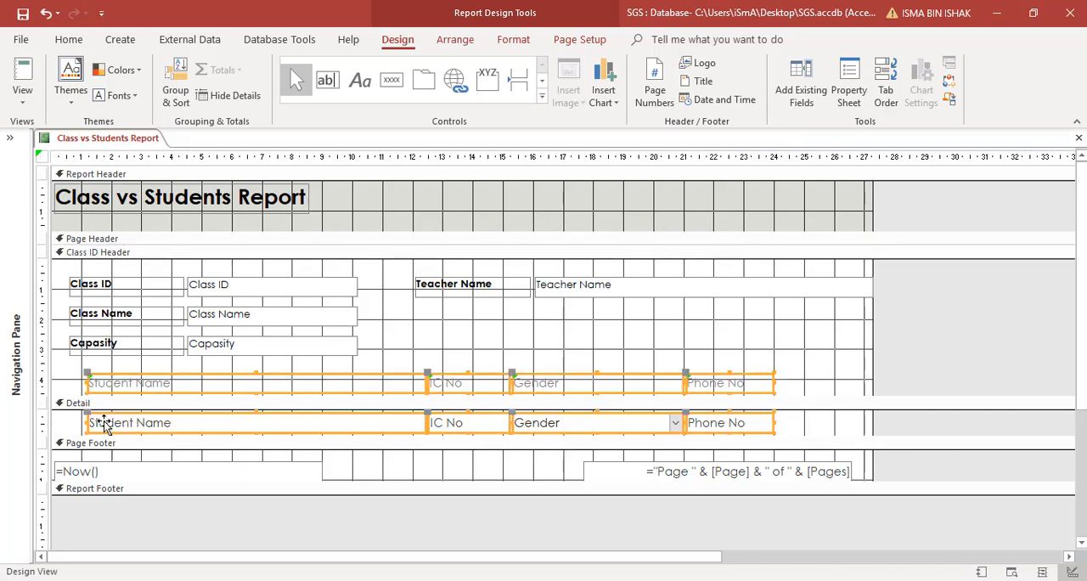
right_click(128, 384)
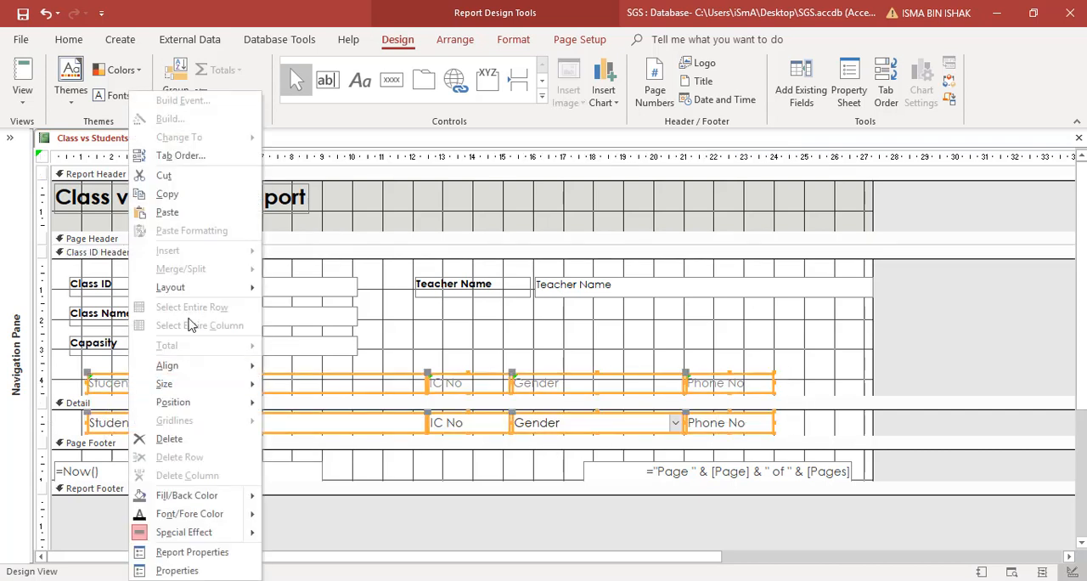
mouse_move(195, 287)
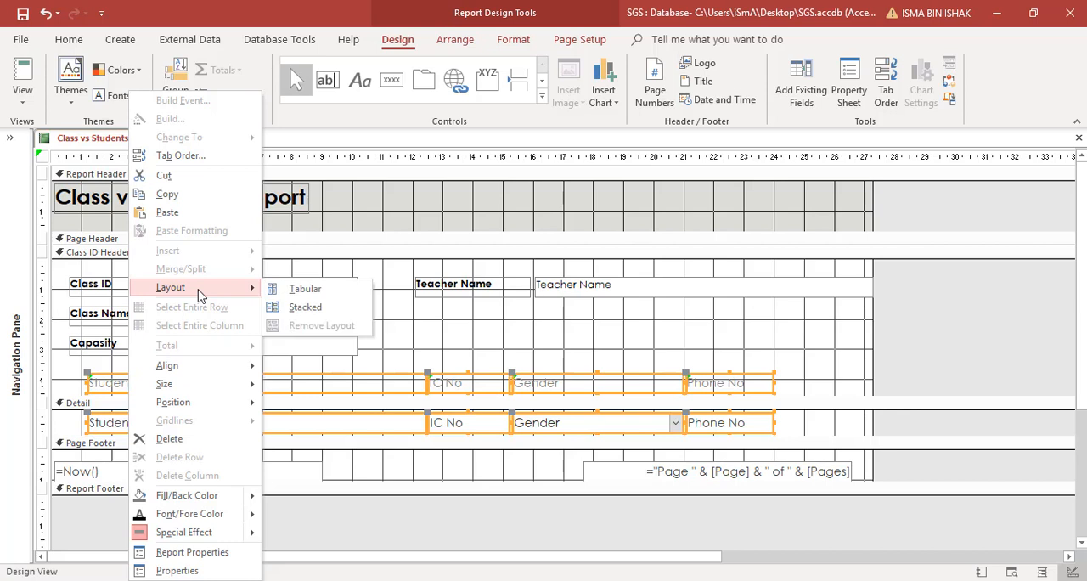
left_click(297, 289)
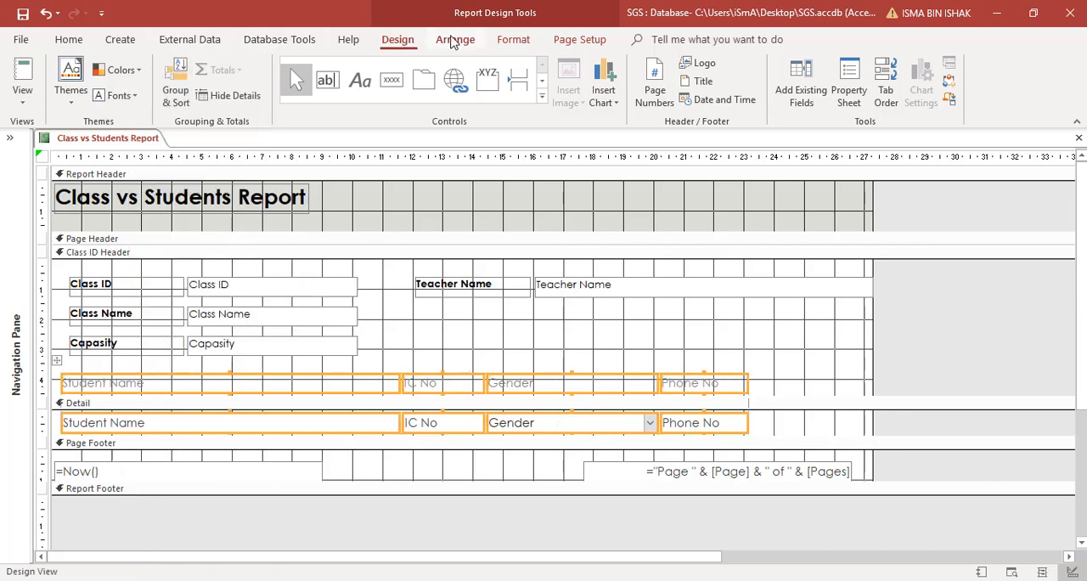
Step: Set the student column headings and Detail fields to black text at font size 10
left_click(513, 39)
left_click(182, 95)
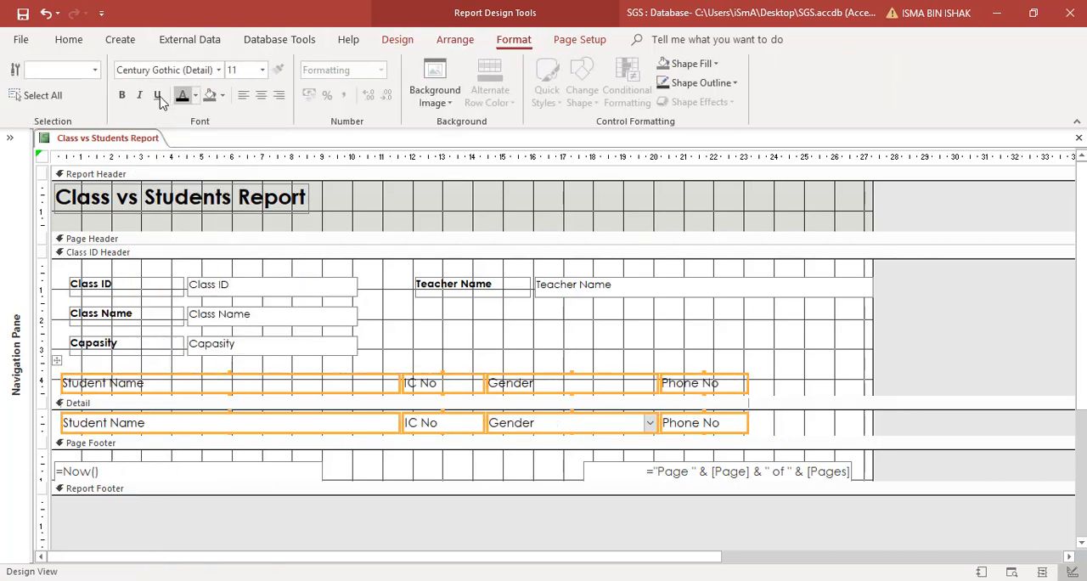
left_click(262, 69)
left_click(238, 119)
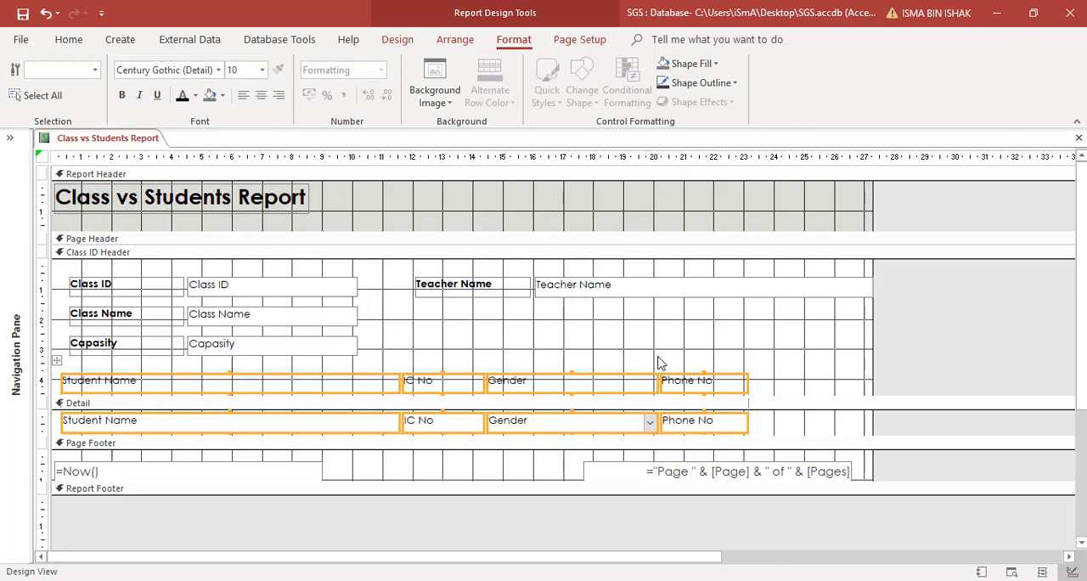
Step: Make the Student Name, IC No, Gender and Phone No column headings bold
left_click(684, 363)
left_click_drag(766, 379, 119, 387)
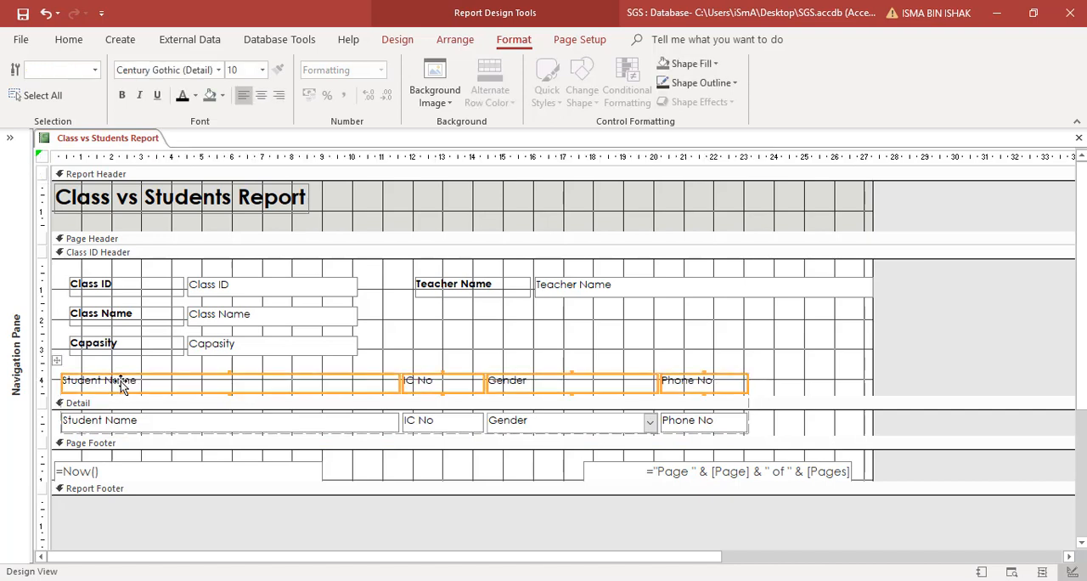
left_click(123, 98)
left_click(469, 341)
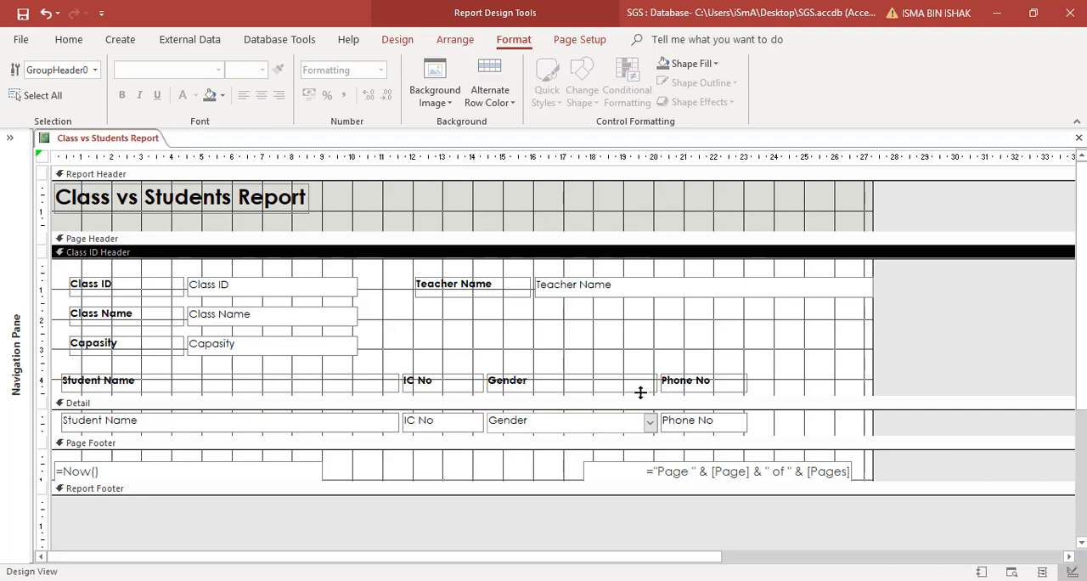
Step: Widen the IC No column by pulling the Gender column's left edge in to about 16 cm on the ruler
left_click(473, 428)
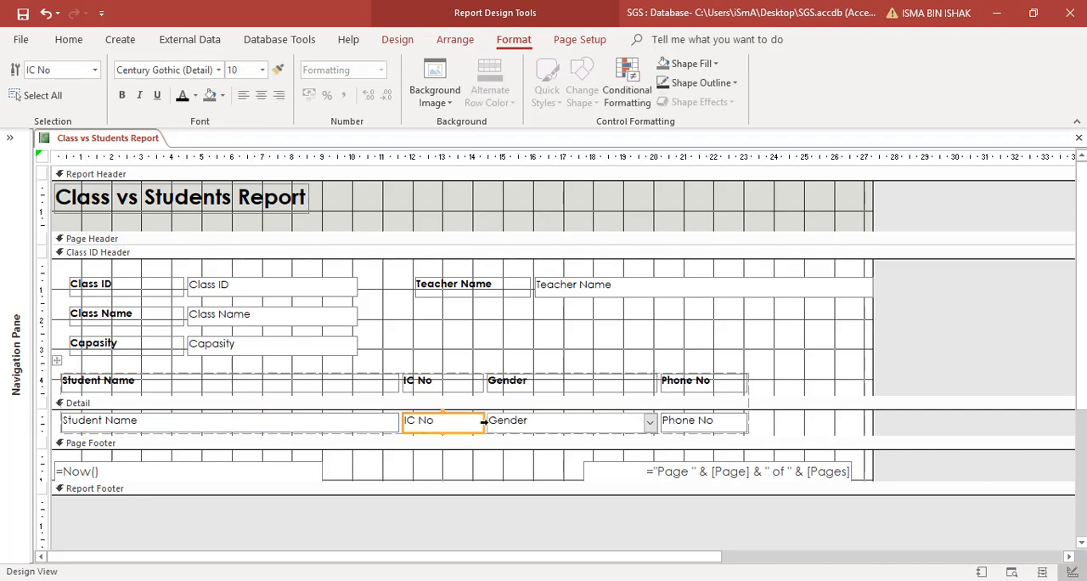
left_click(496, 425)
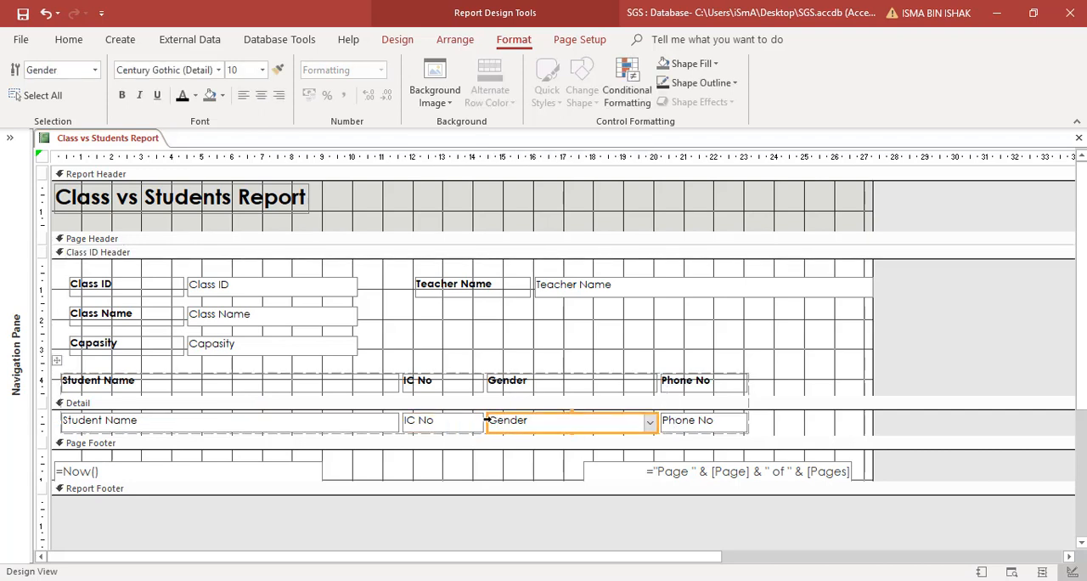
left_click_drag(489, 420, 541, 422)
left_click(429, 423)
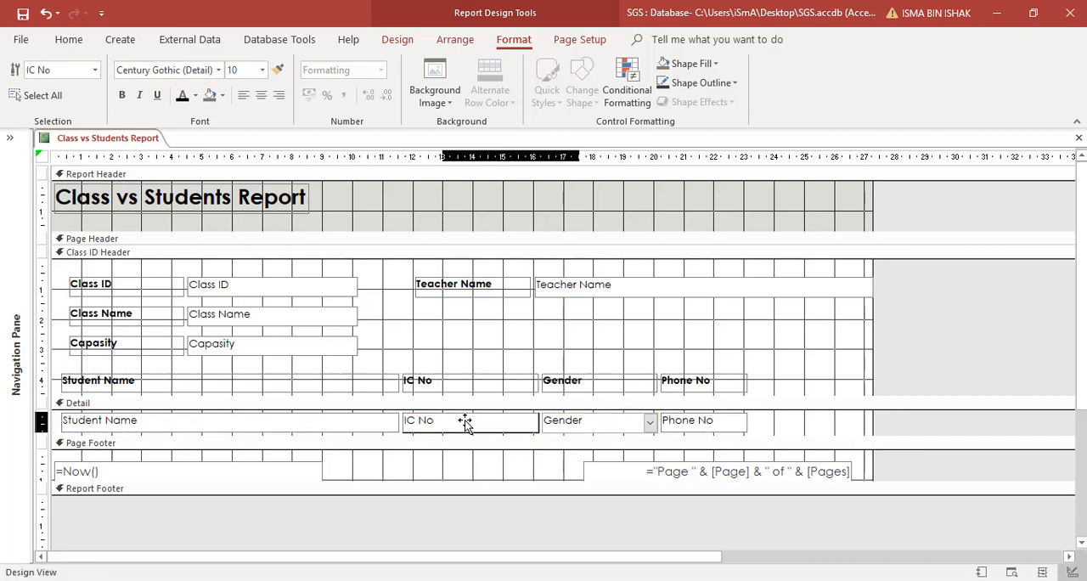
Step: Try to shift the whole student table to the right, and undo the move
left_click_drag(60, 365, 157, 366)
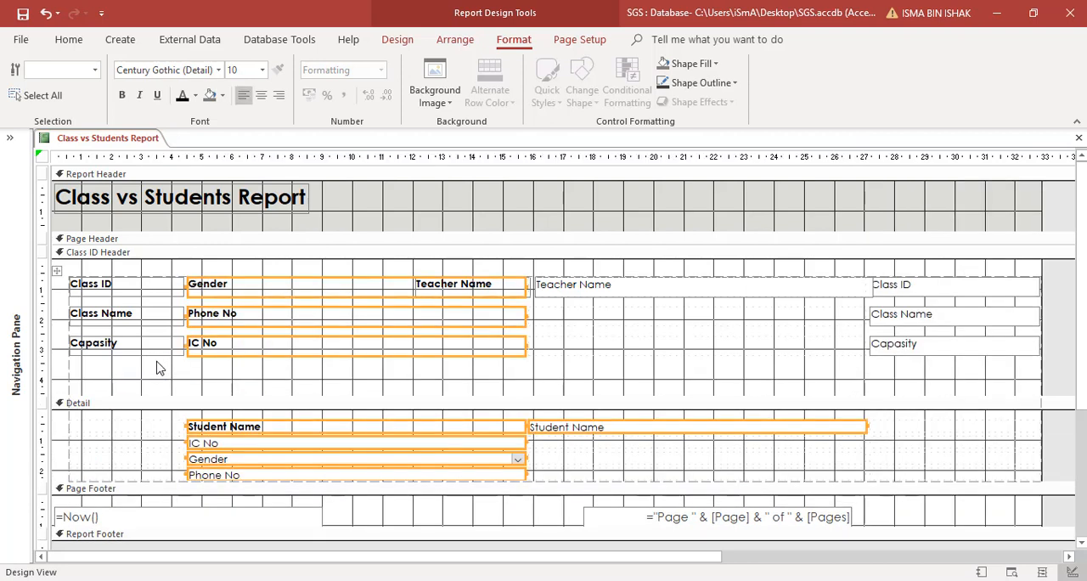
left_click(156, 364)
key("ctrl+z")
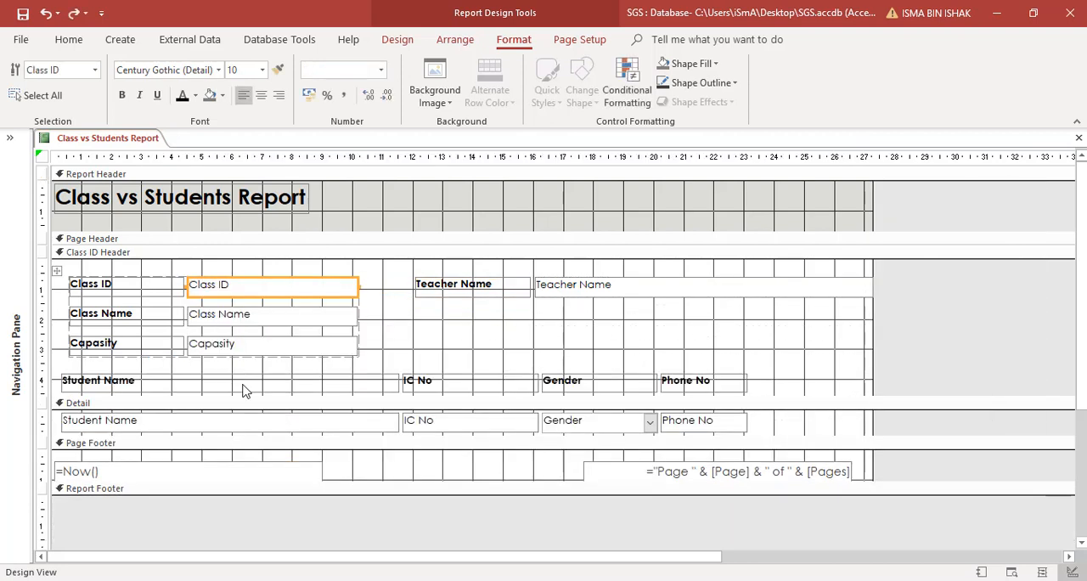
Step: Move the student table slightly down and to the right, so it starts at about 3.5 cm on the horizontal ruler
left_click(248, 383)
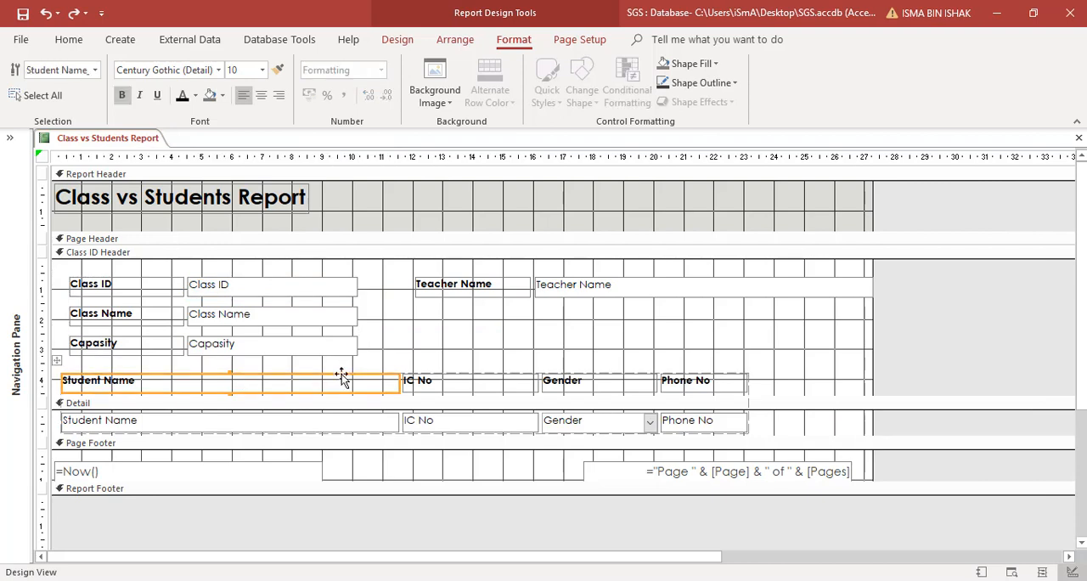
mouse_move(342, 375)
left_mouse_down()
mouse_move(442, 377)
mouse_move(349, 386)
left_mouse_up()
left_click(667, 397)
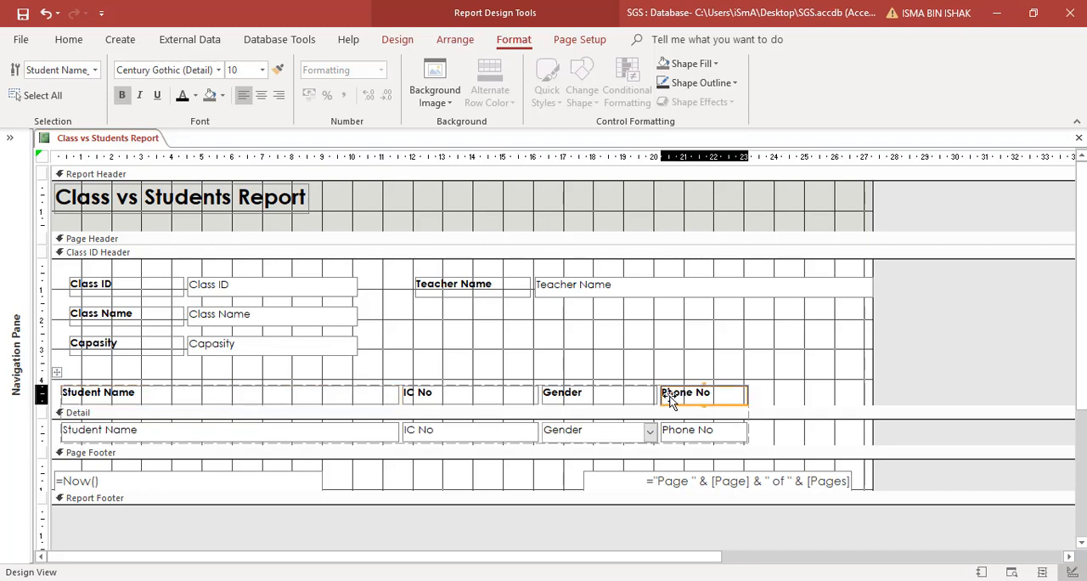
left_click_drag(57, 371, 151, 375)
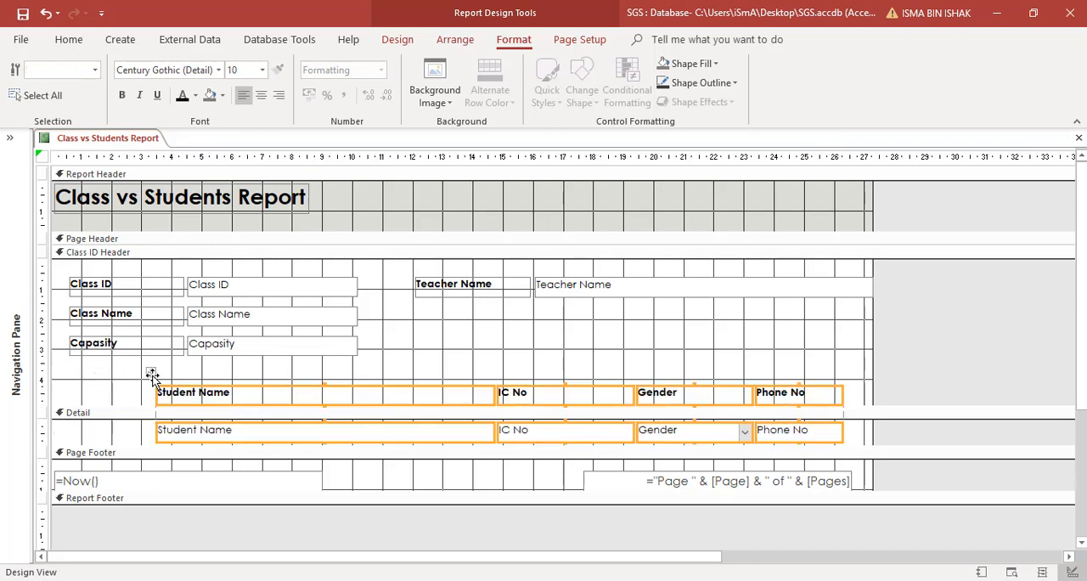
left_click(120, 393)
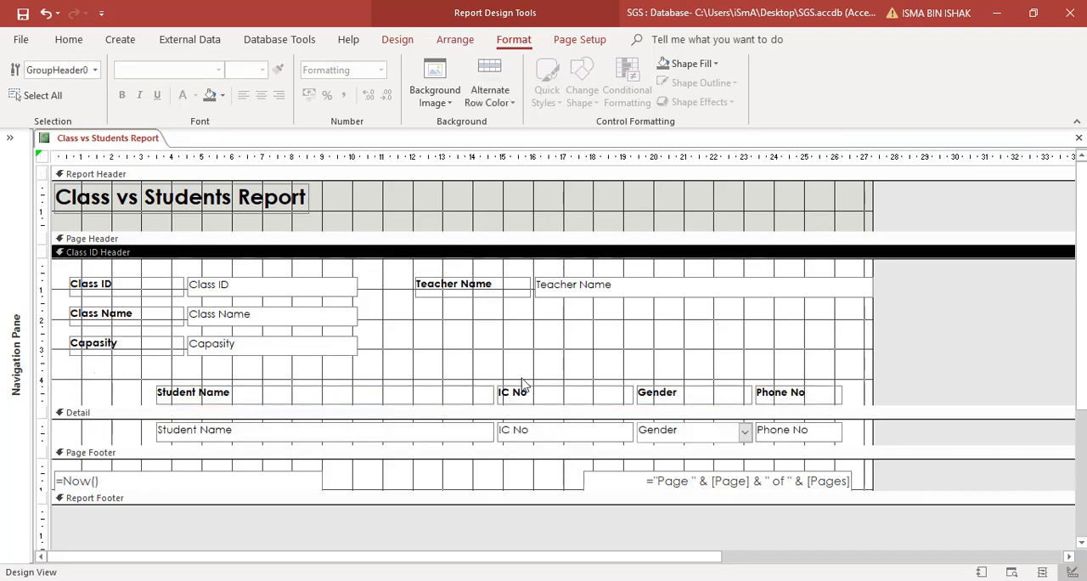
Step: Check the positions and column widths of the student table in Report View
left_click(680, 437)
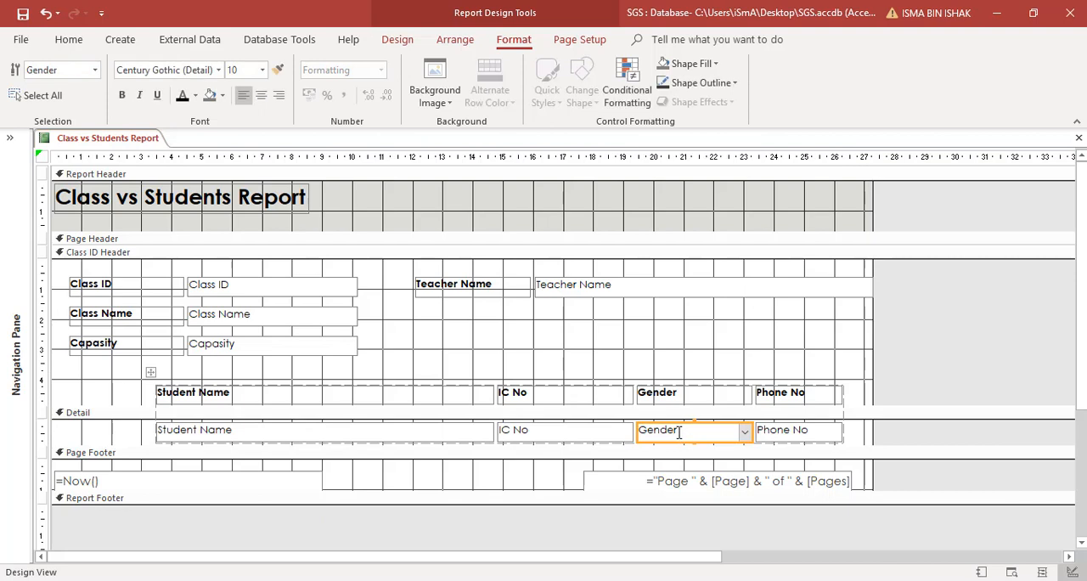
left_click(71, 39)
left_click(23, 73)
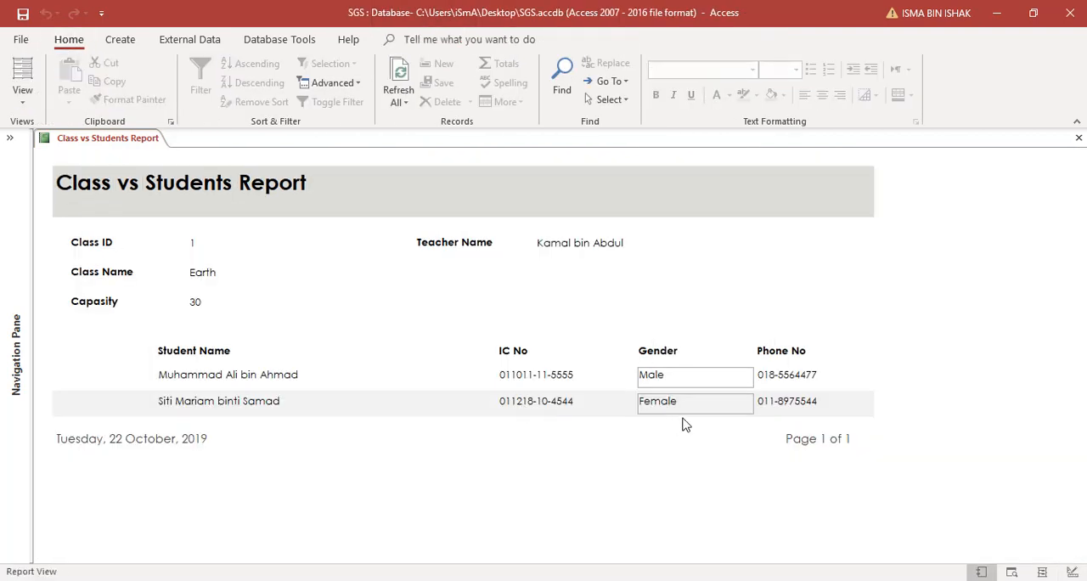
Step: Make the outline of the Gender field in the Detail section transparent and check the report in Report View
left_click(22, 99)
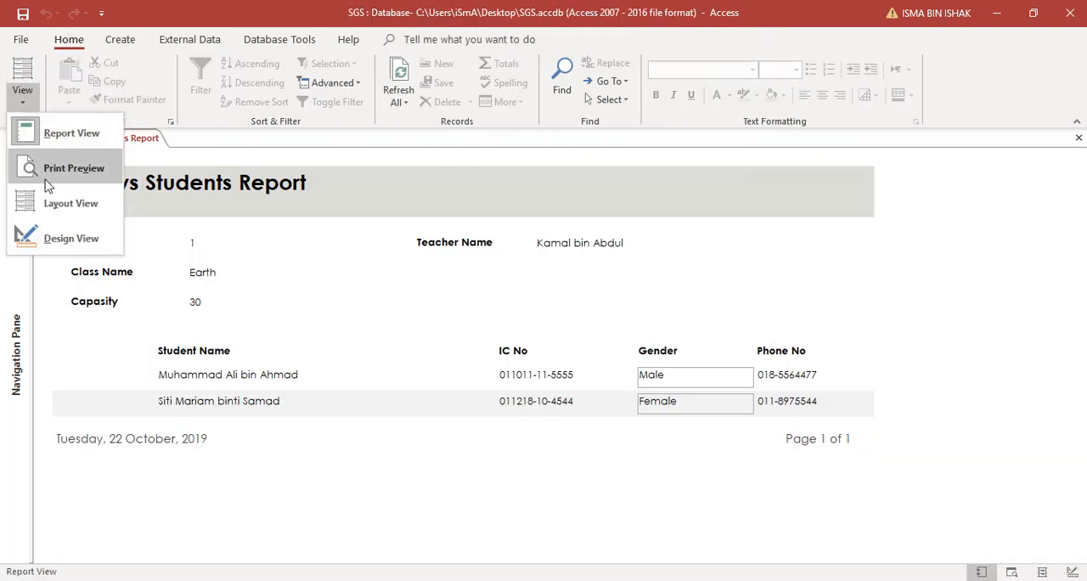
left_click(51, 239)
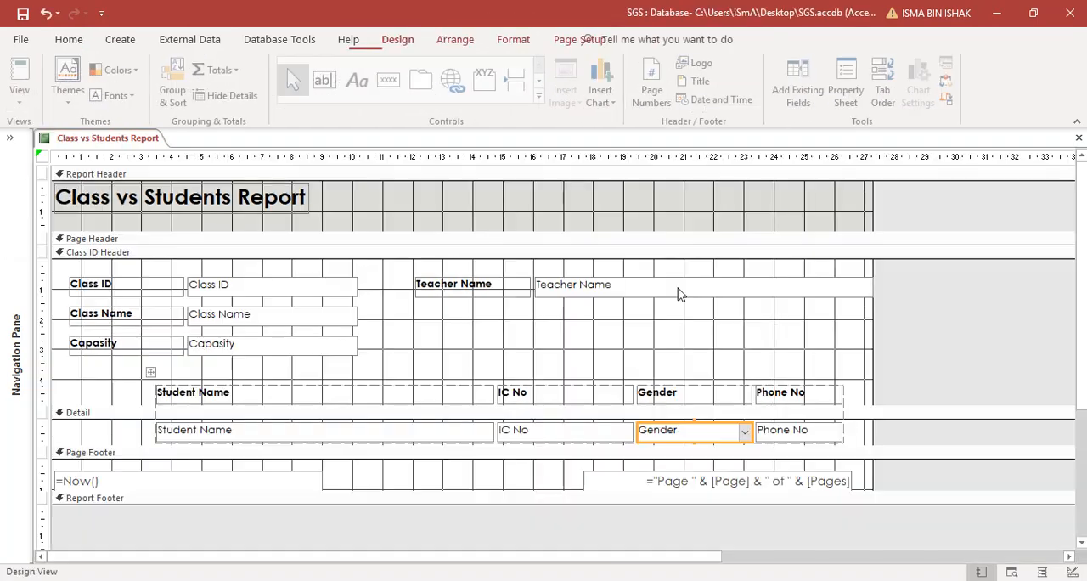
right_click(723, 434)
left_click(773, 573)
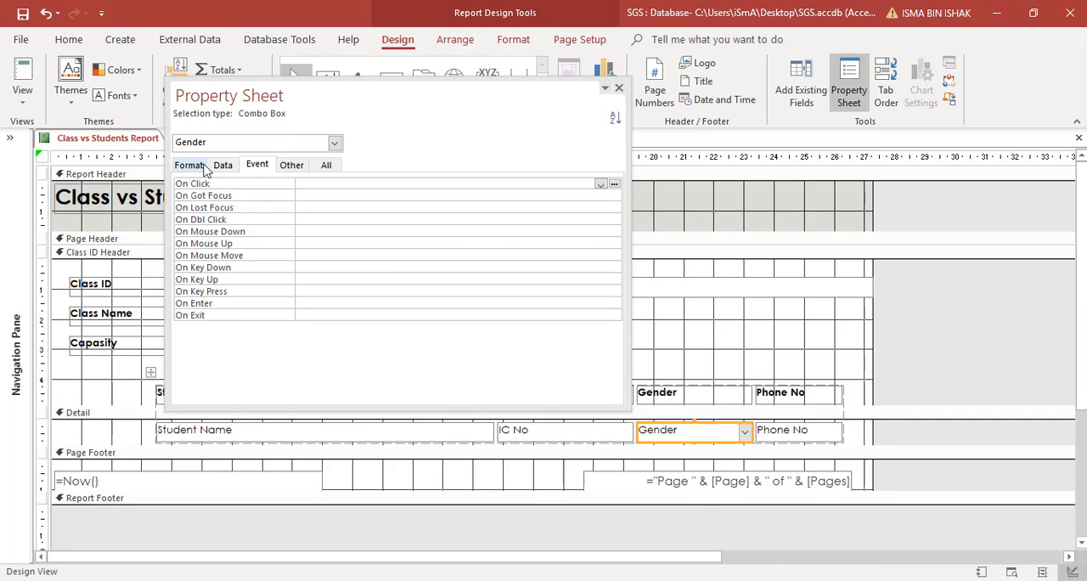
left_click(619, 88)
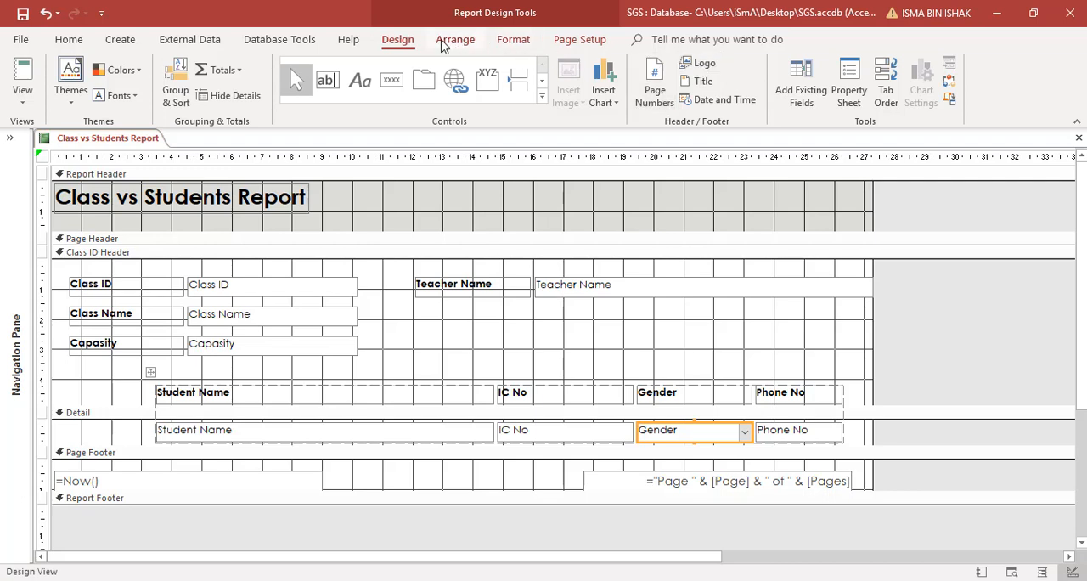
left_click(520, 42)
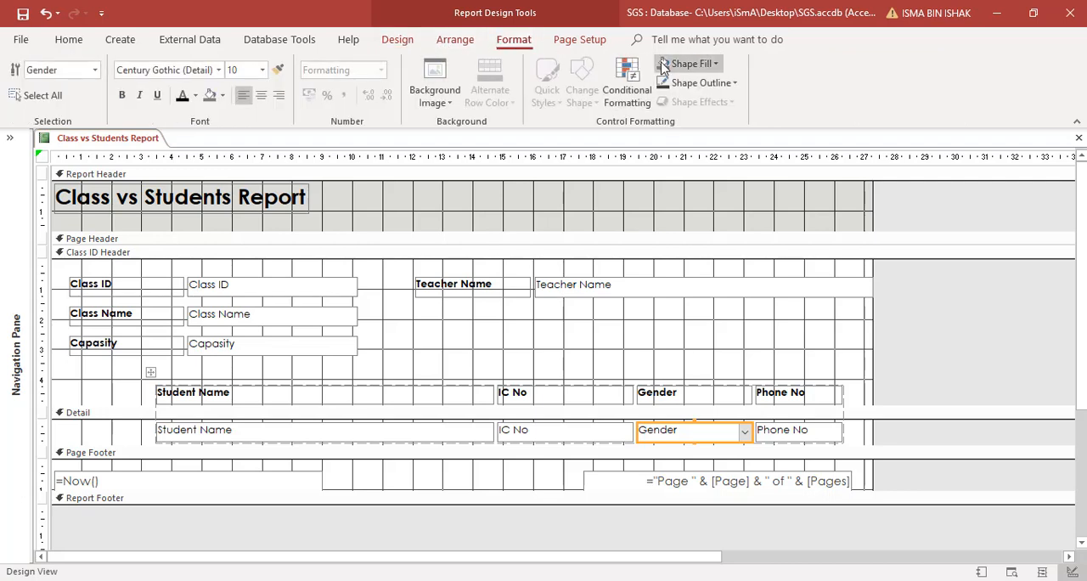
left_click(735, 85)
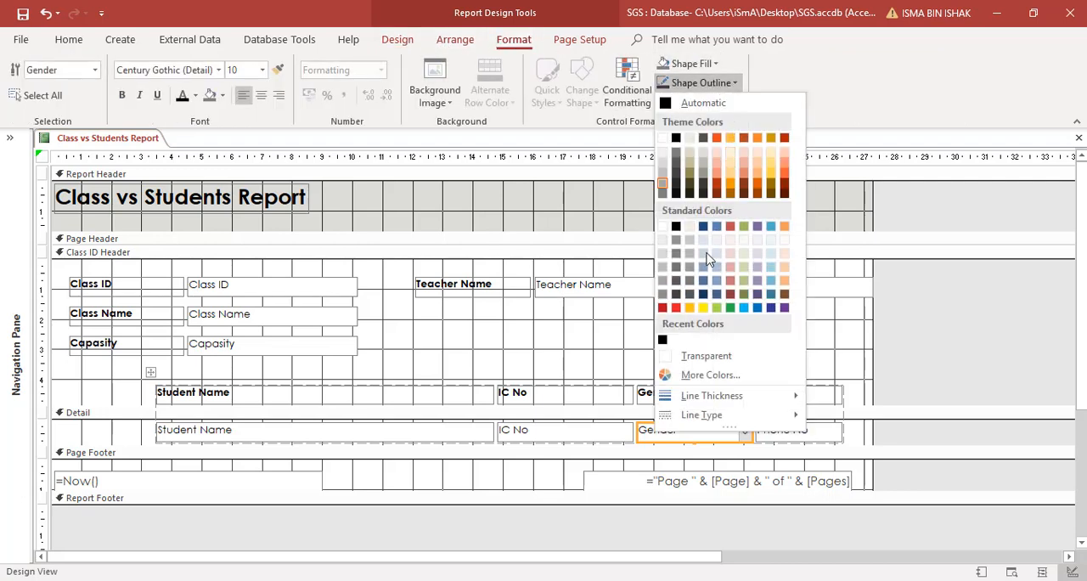
left_click(691, 357)
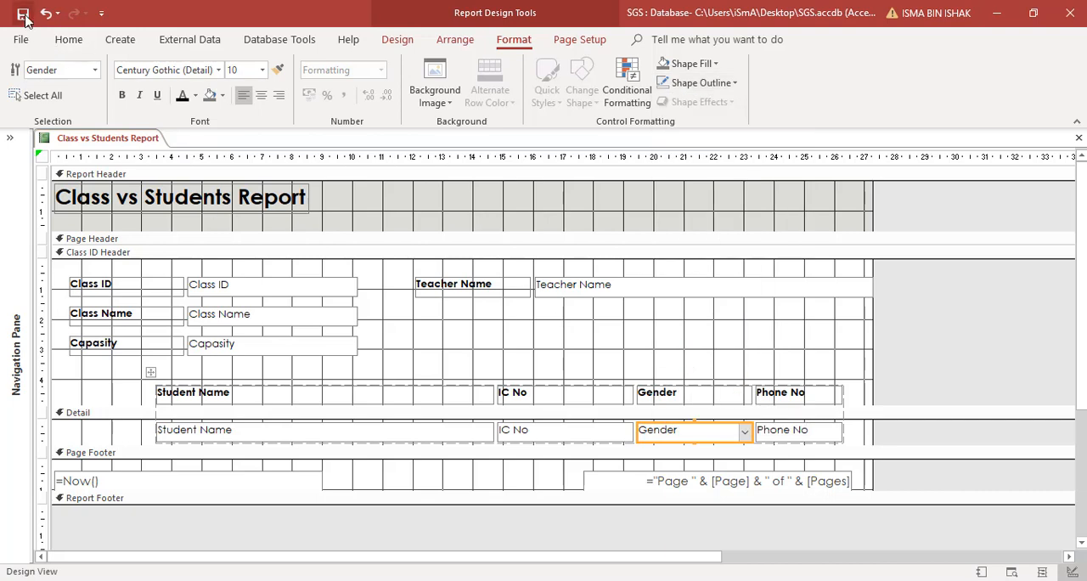
left_click(69, 39)
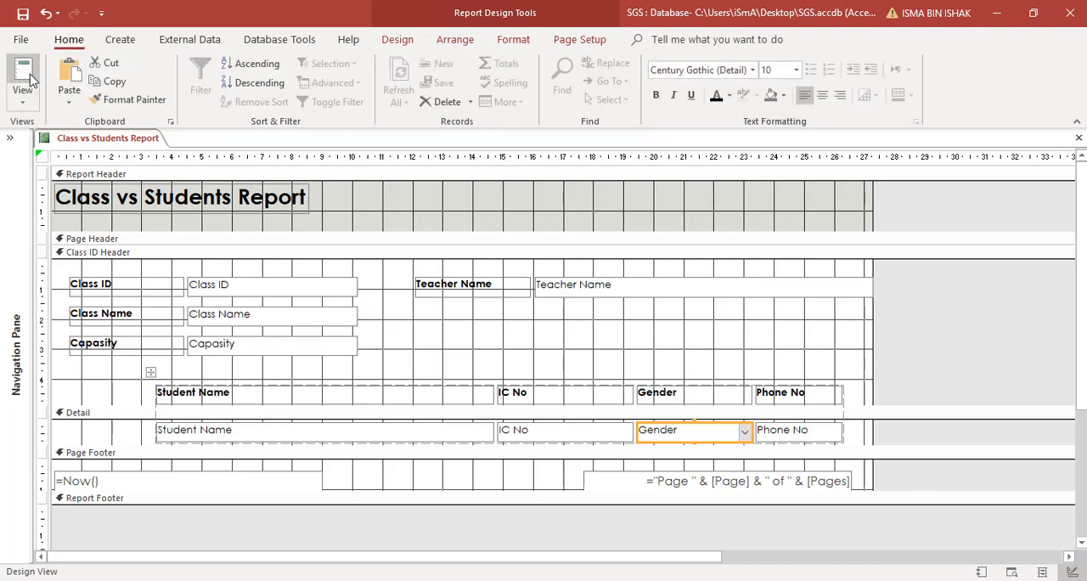
left_click(38, 61)
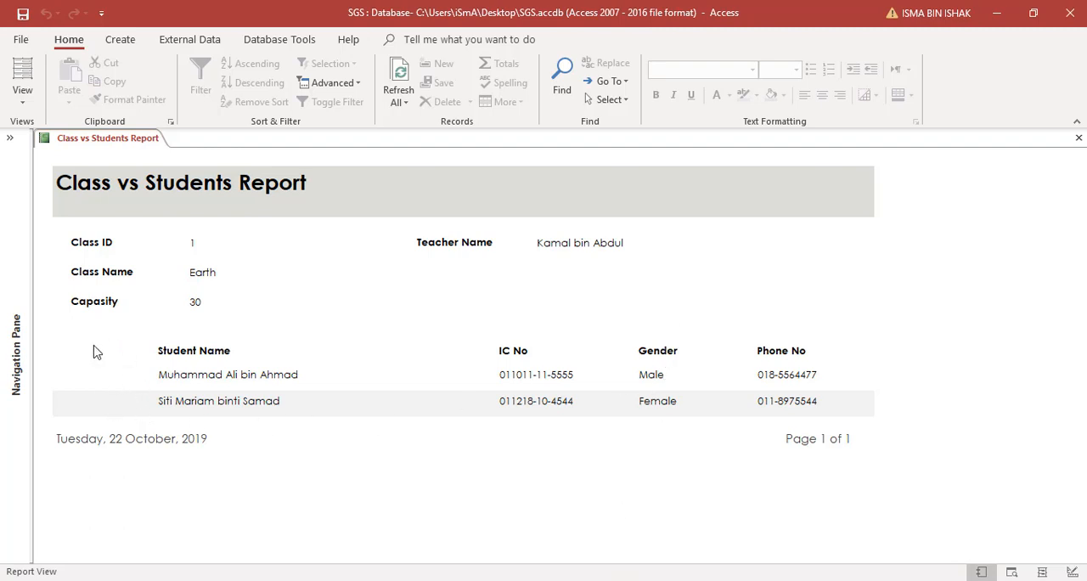
Step: Return to Design View and extend the Detail section down to a height of about 2.3 cm
right_click(431, 302)
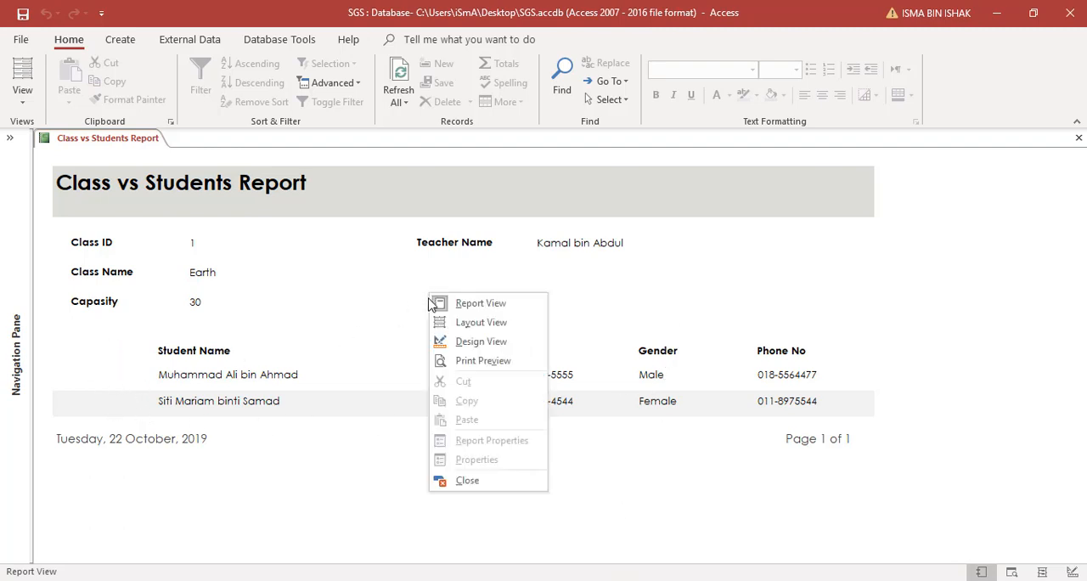
left_click(456, 335)
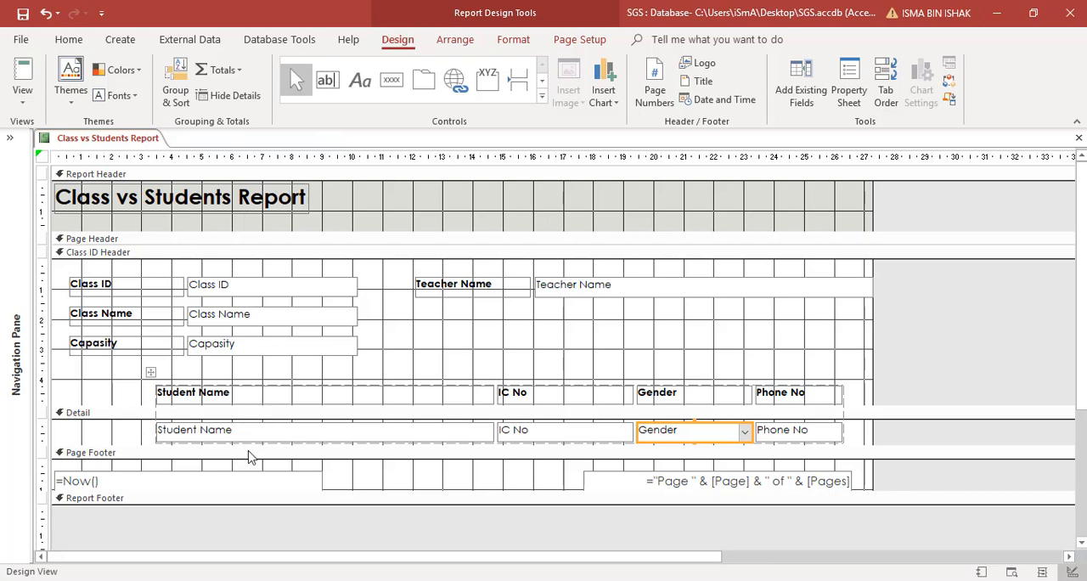
left_click_drag(244, 443, 244, 486)
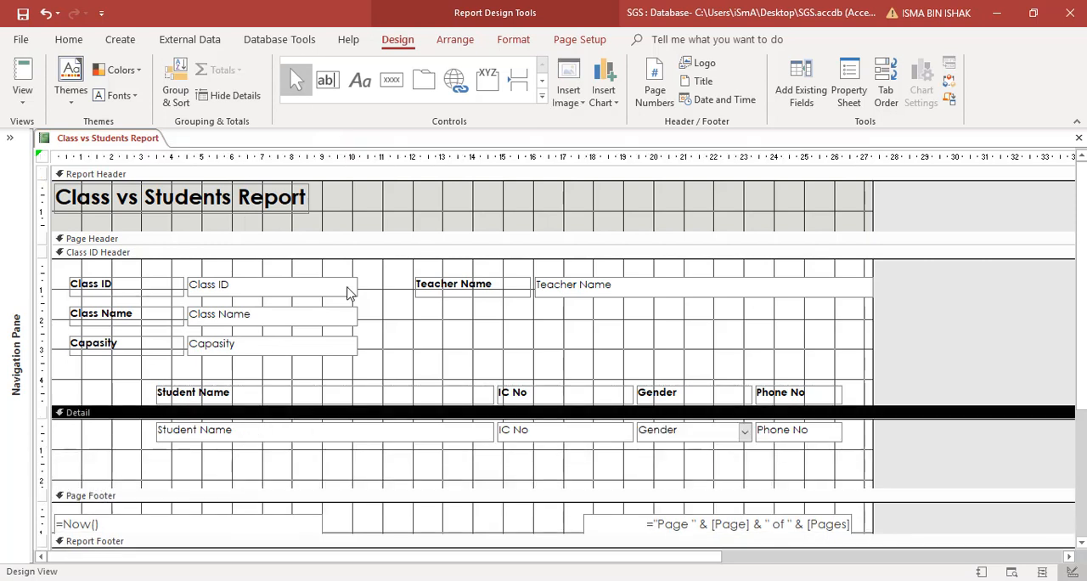
Step: Add a text box about 3 cm wide below the Student Name field in Detail, and remove its attached label
left_click(326, 80)
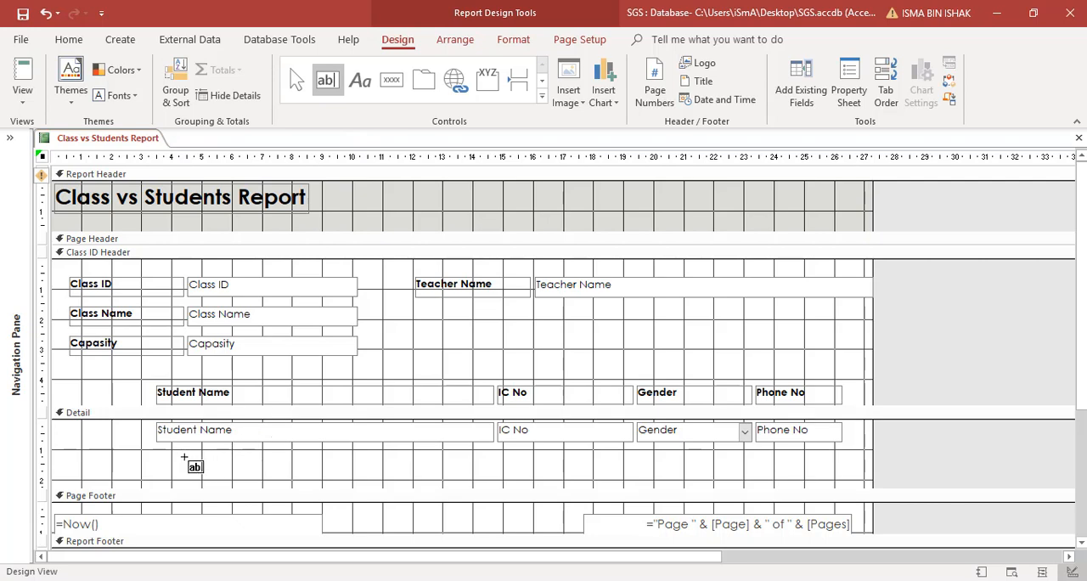
left_click_drag(185, 459, 278, 477)
left_click(204, 481)
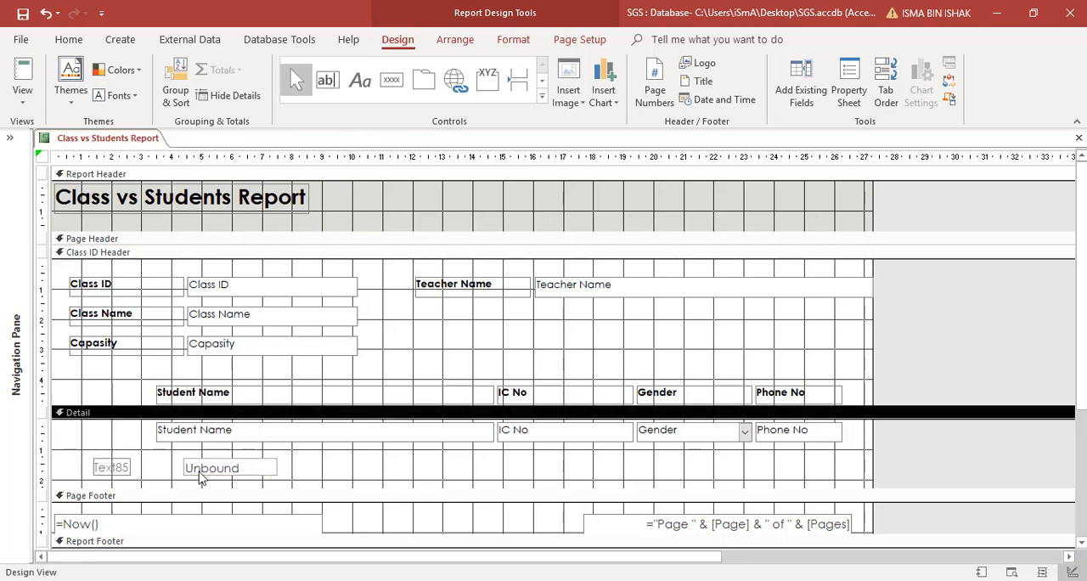
left_click(119, 471)
right_click(122, 472)
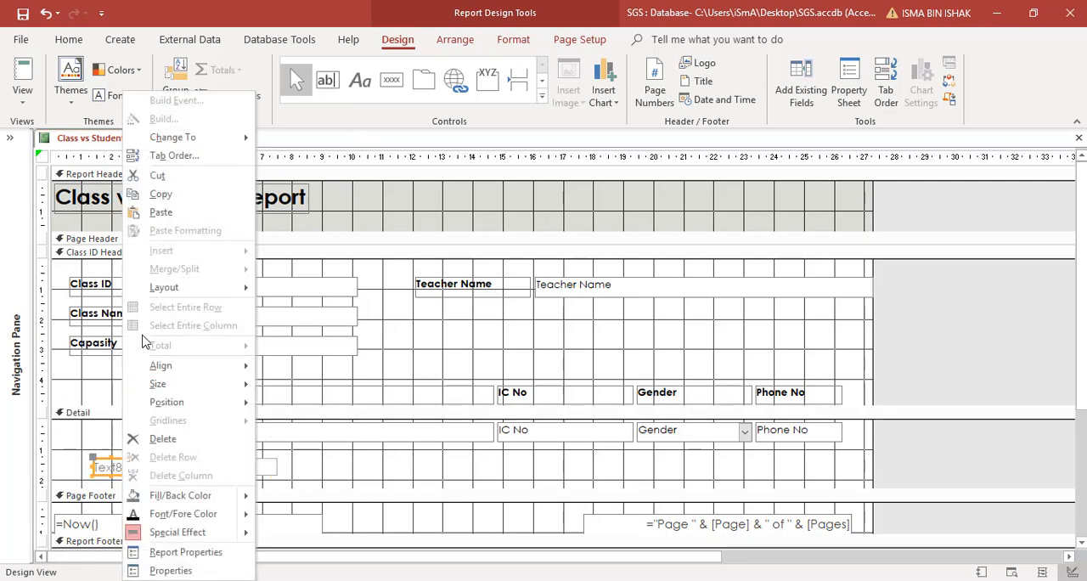
left_click(155, 177)
Step: Name the unbound text box in the Detail section No in its properties
left_click(227, 470)
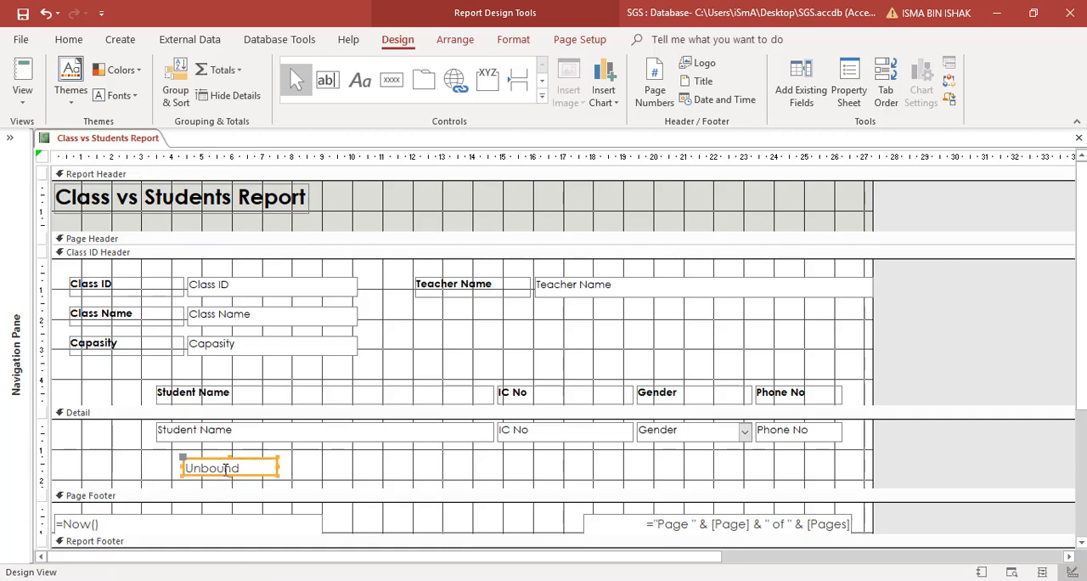
right_click(227, 469)
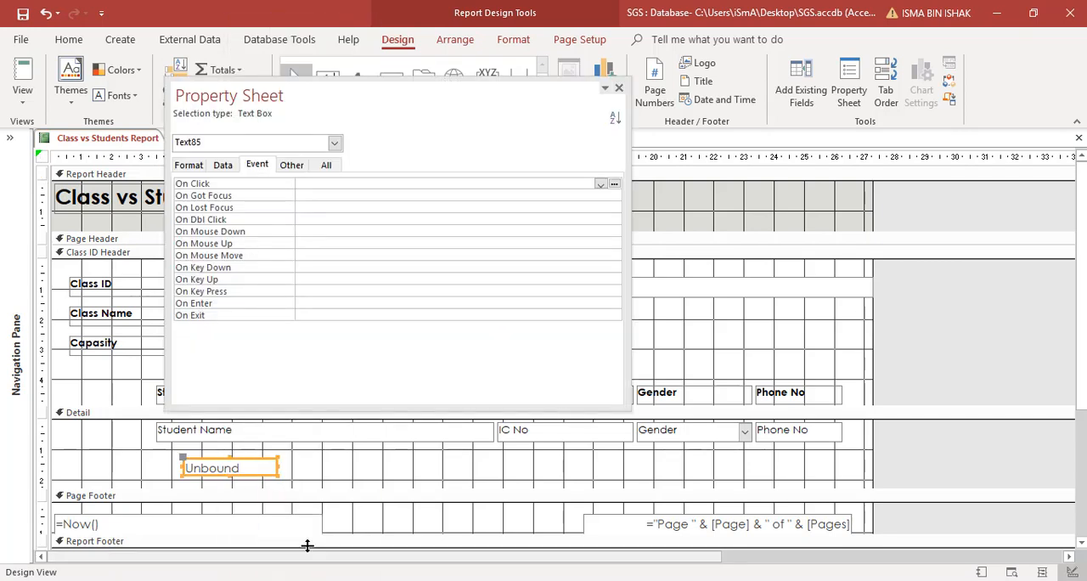
left_click(274, 567)
left_click(291, 165)
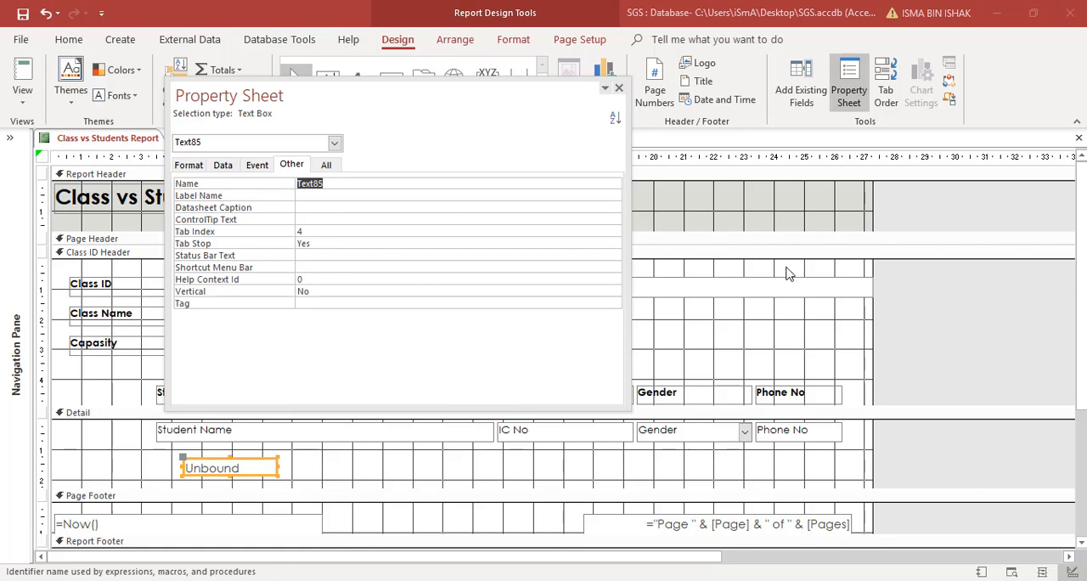
type("No")
Step: Set the No text box's control source to =1 and its running sum to Over Group
left_click(223, 166)
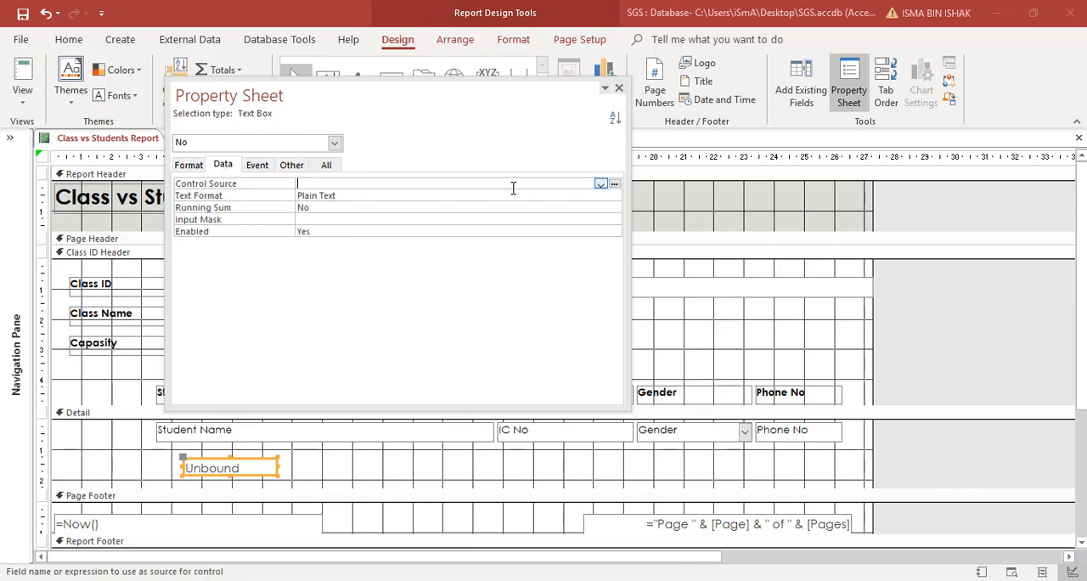
left_click(358, 207)
left_click(613, 209)
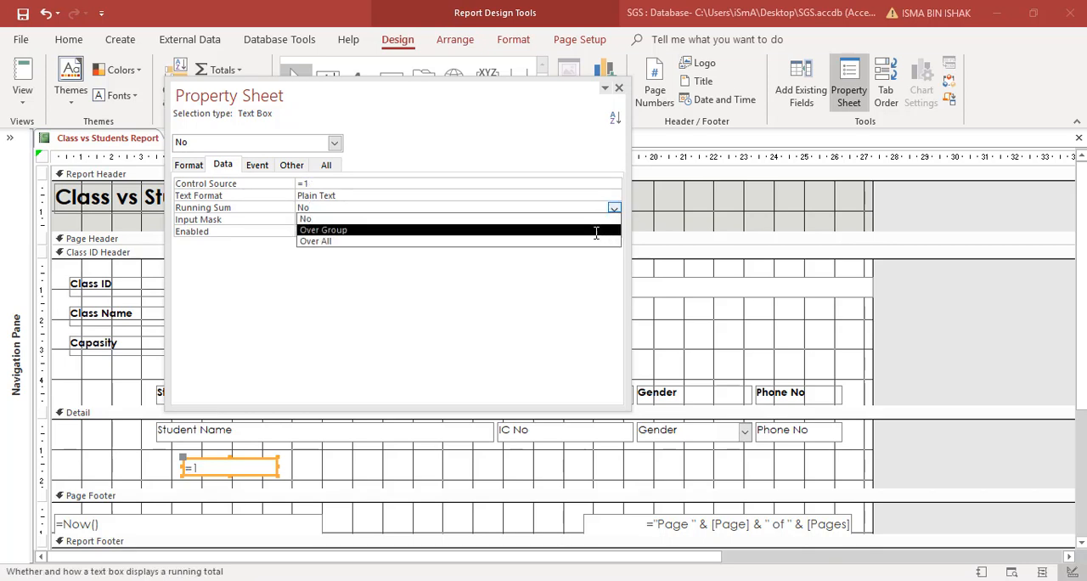
left_click(596, 230)
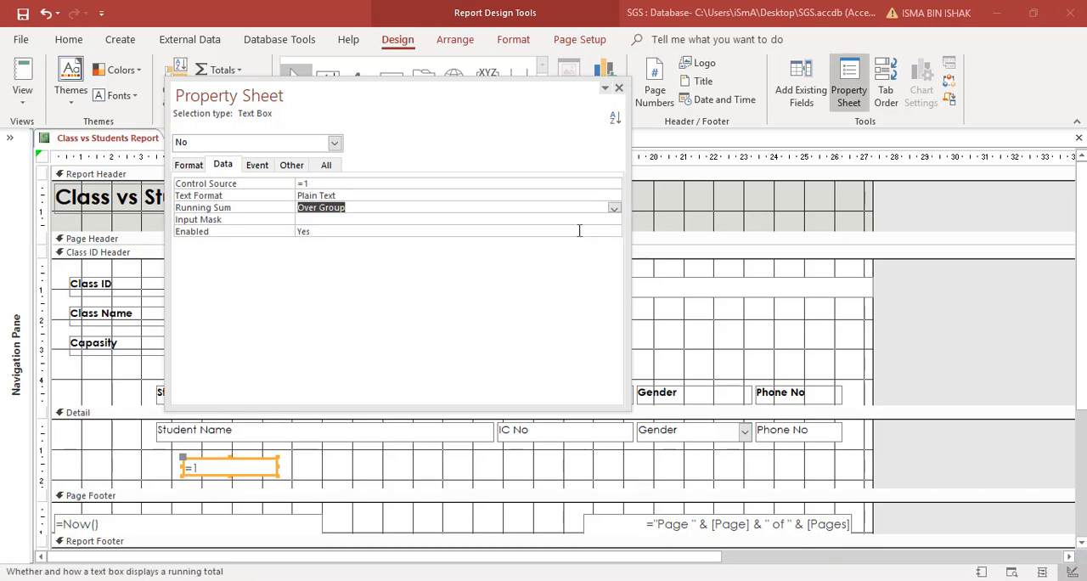
left_click(619, 89)
Step: Copy the formatting of the Student Name field in Detail to the =1 text box with Format Painter
left_click(223, 434)
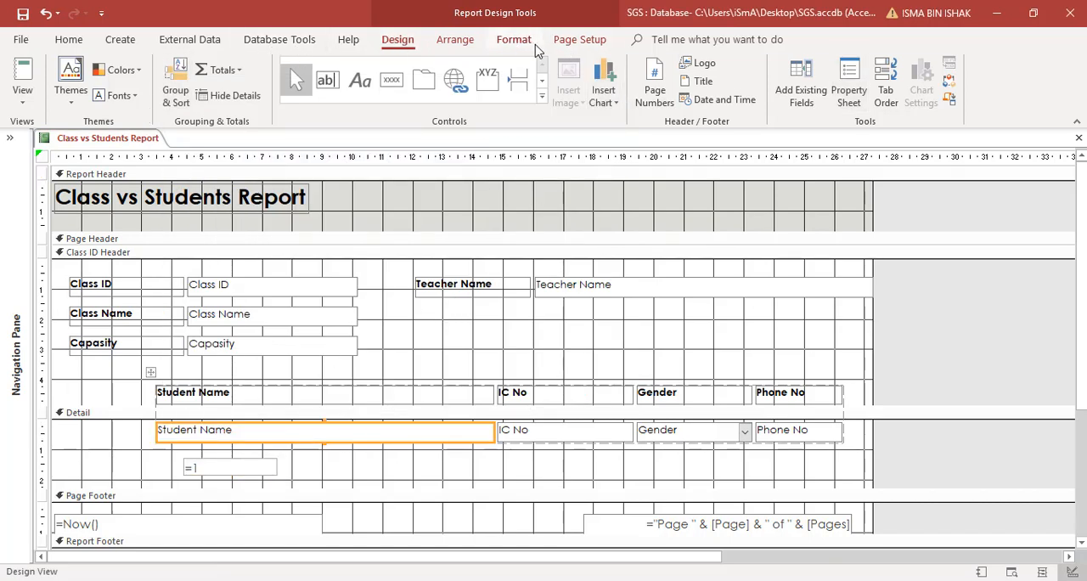
left_click(513, 40)
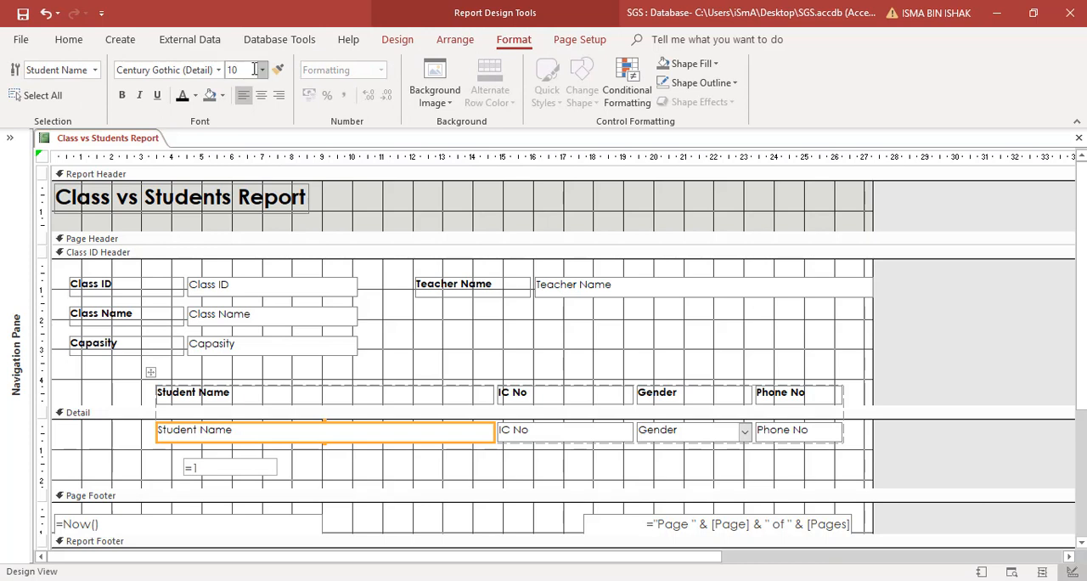
left_click(282, 74)
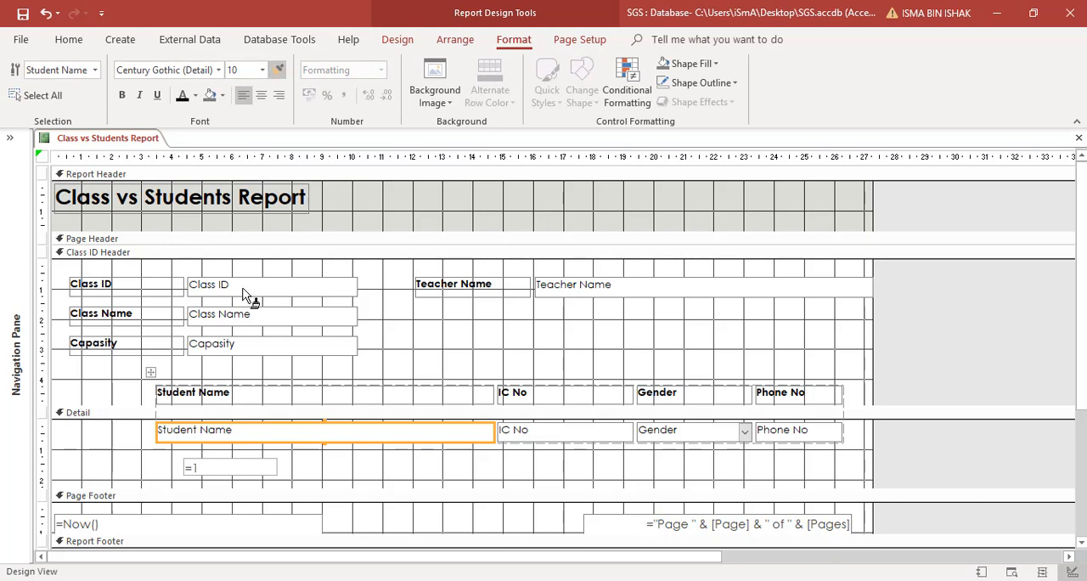
left_click(244, 467)
left_click(286, 468)
left_click(274, 467)
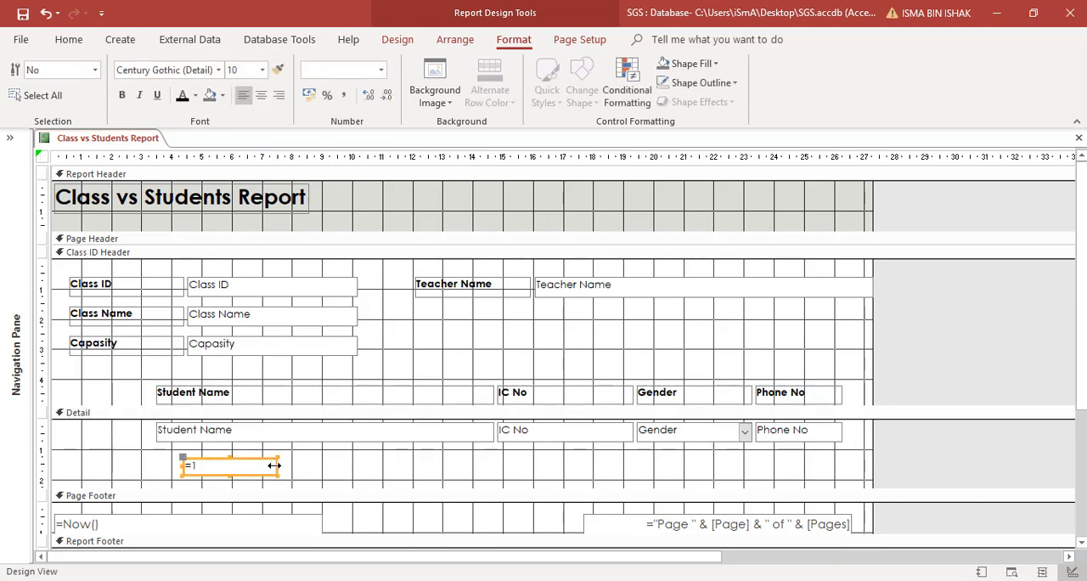
Step: Move the =1 text box into the student table as a new column in front of Student Name
left_click(213, 466)
left_click(220, 480)
left_click_drag(212, 471, 161, 436)
left_click(153, 456)
left_click(170, 468)
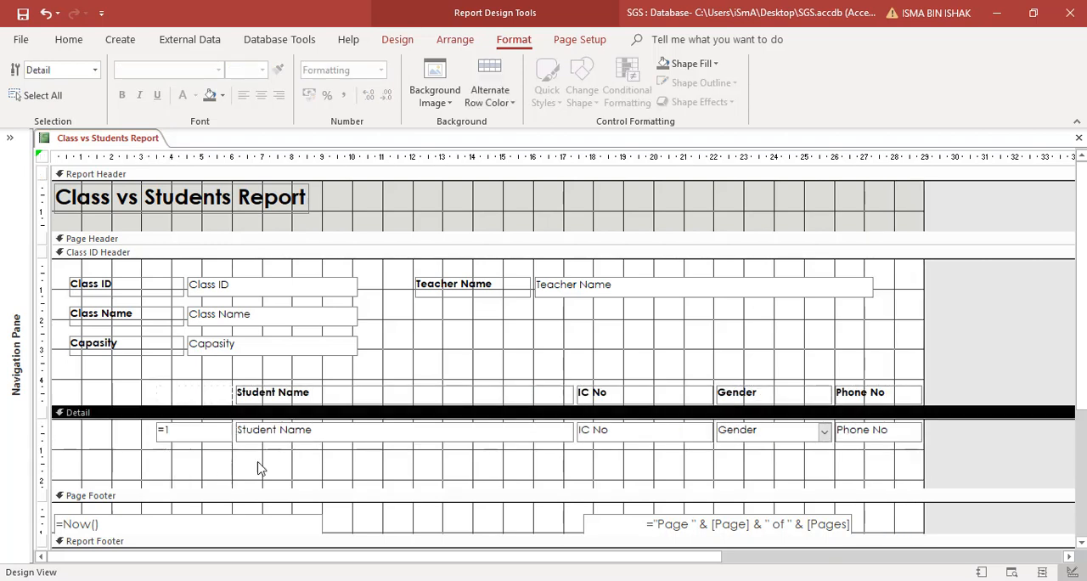
Step: Add a label reading No in the Class ID Header, above the =1 field
left_click(194, 394)
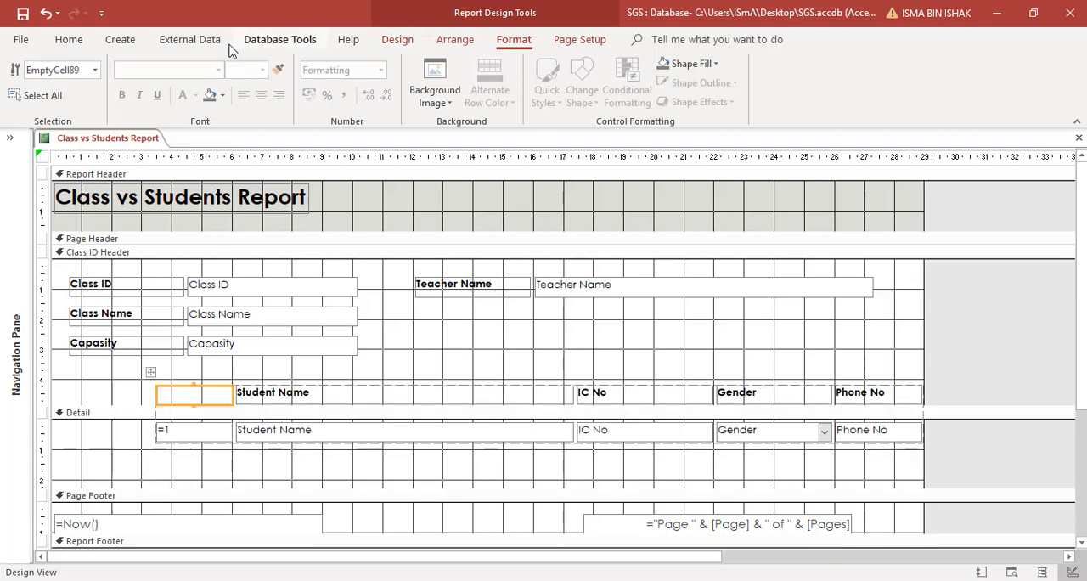
left_click(81, 43)
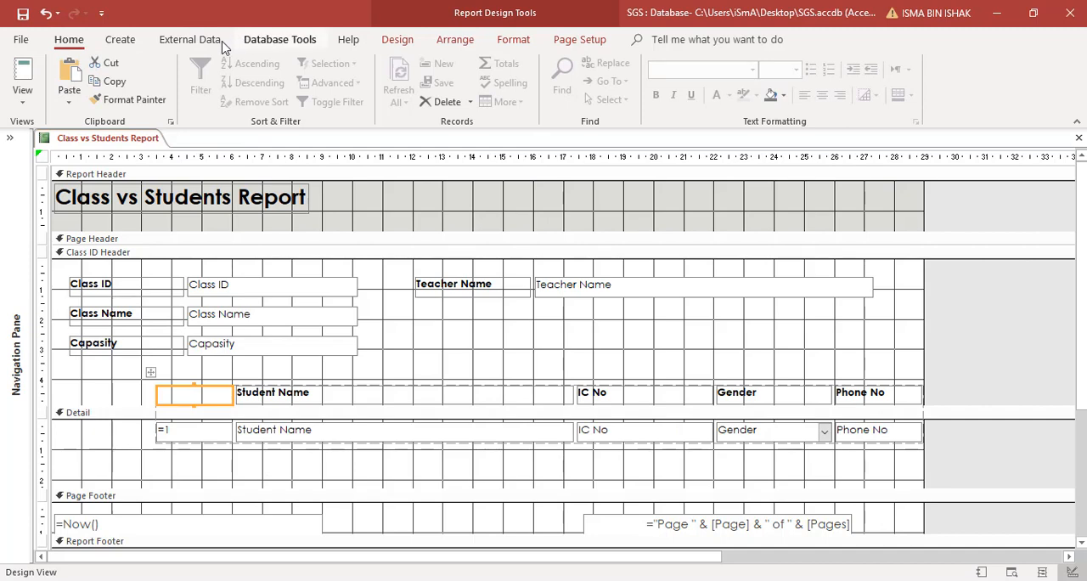
left_click(397, 39)
left_click(359, 80)
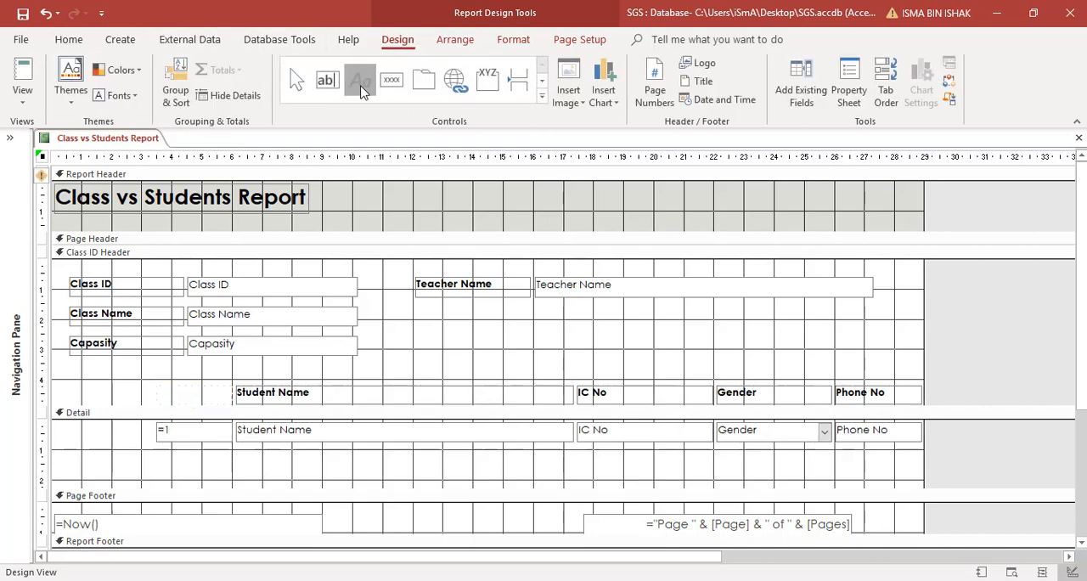
left_click_drag(167, 387, 217, 404)
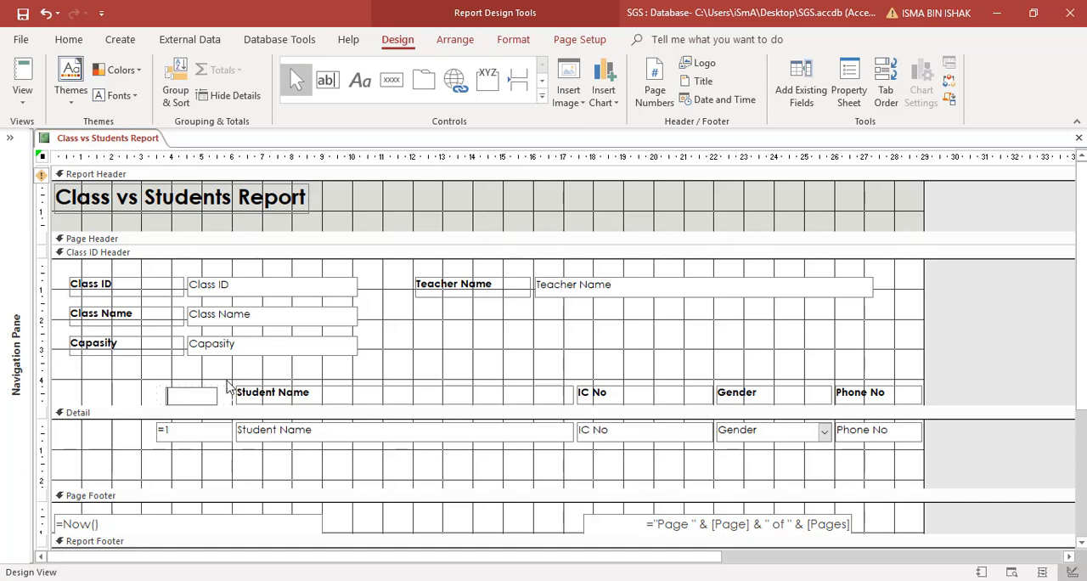
left_click(142, 402)
Step: Place the No label in the empty header cell in front of the Student Name heading
mouse_move(174, 397)
left_mouse_down()
mouse_move(140, 396)
mouse_move(213, 398)
mouse_move(119, 402)
left_mouse_up()
left_click(151, 394)
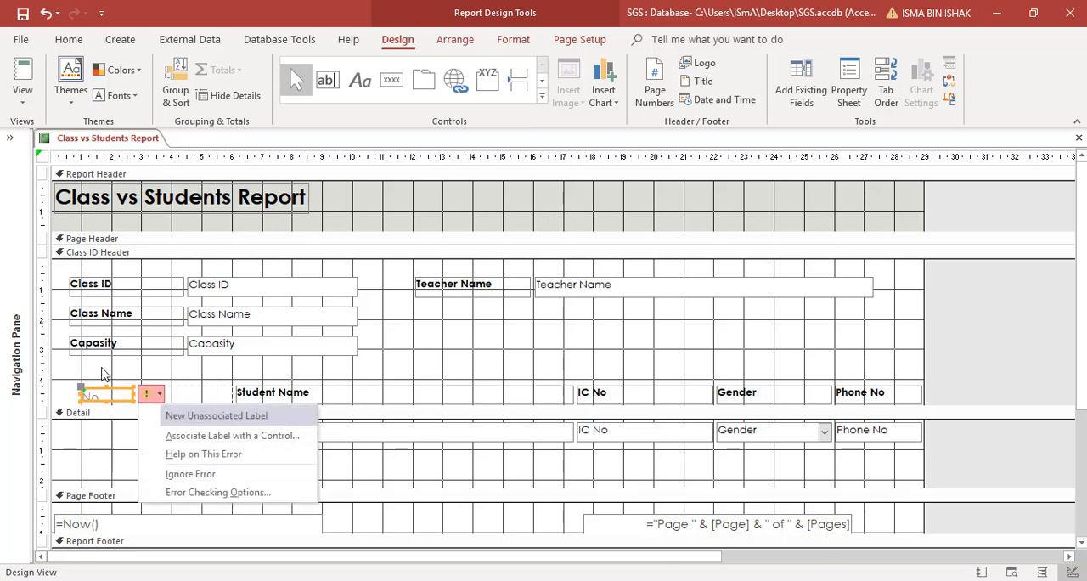
left_click(107, 394)
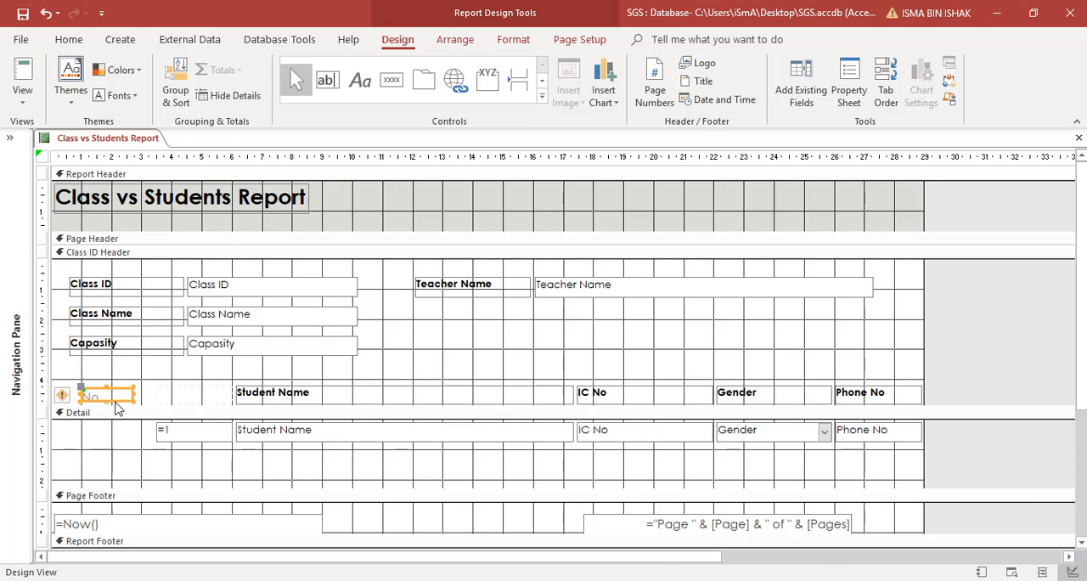
left_click_drag(116, 404, 213, 394)
Step: Copy the Student Name heading's formatting to the No heading with Format Painter
left_click(244, 400)
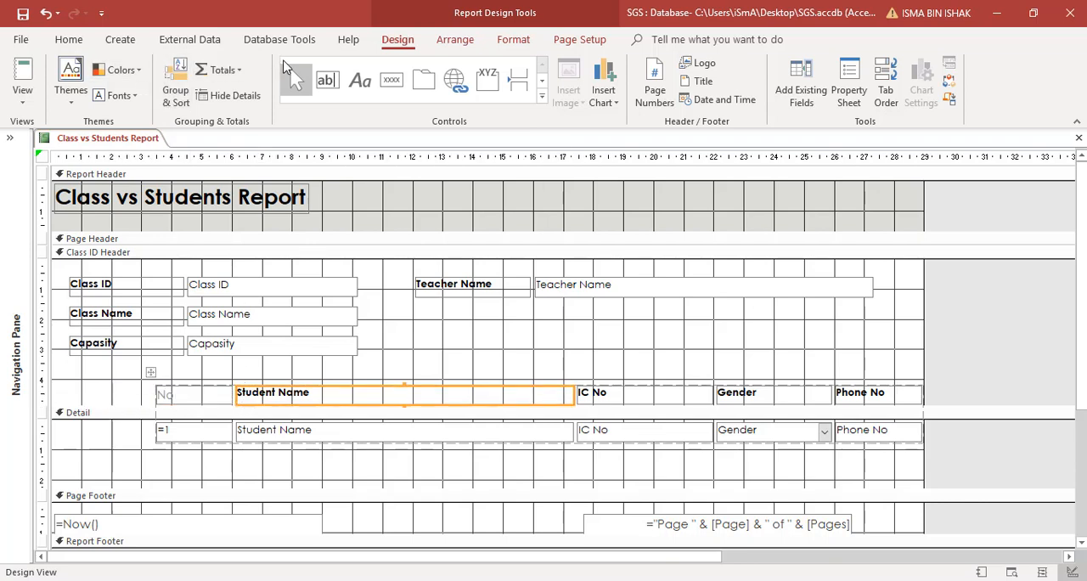
left_click(514, 40)
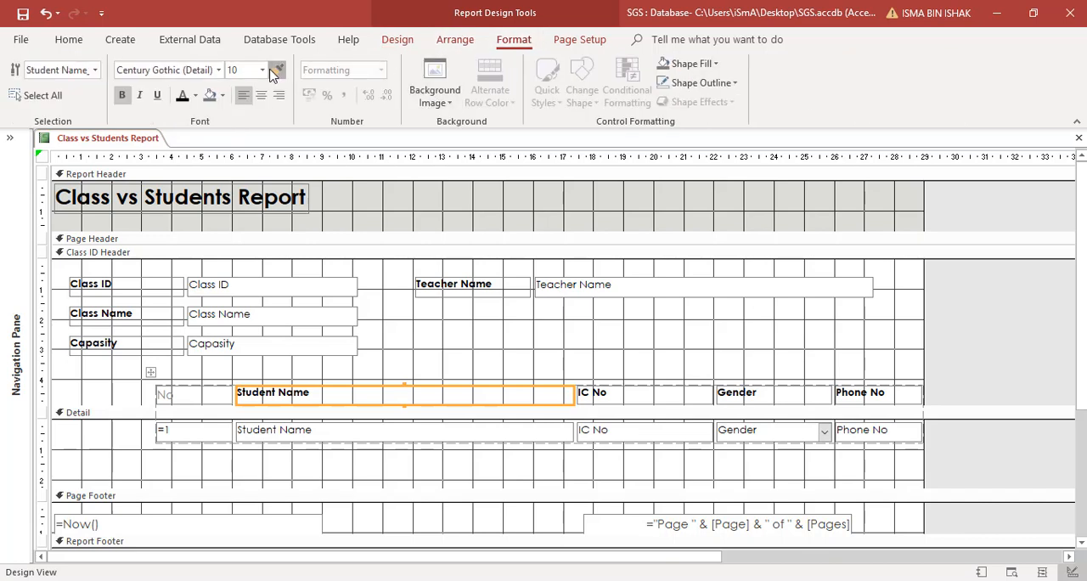
left_click(213, 399)
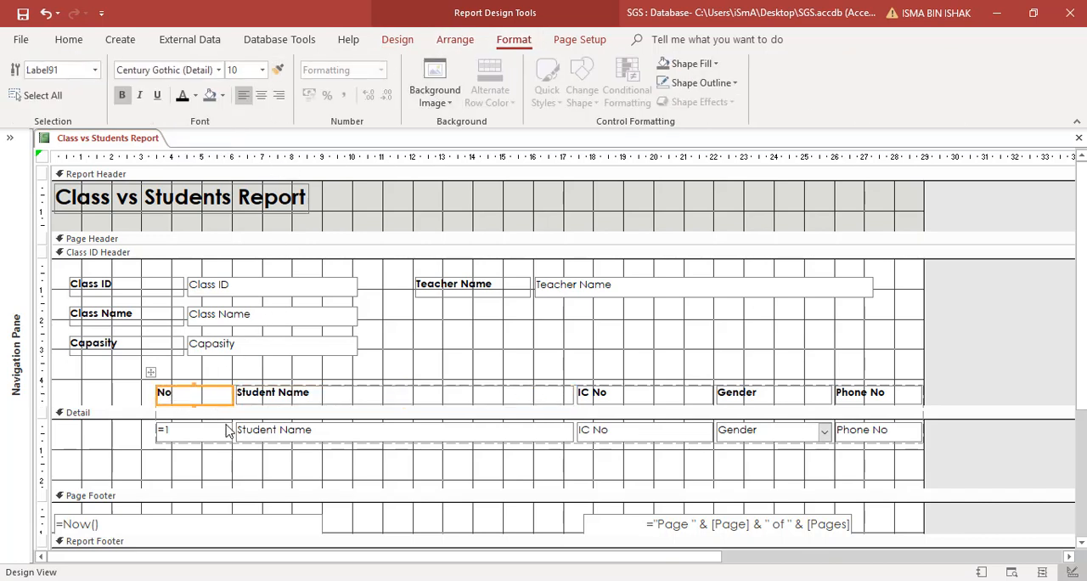
Step: Narrow the No column of the student table to about 1.4 cm wide
left_click(227, 431)
left_click_drag(227, 431, 198, 431)
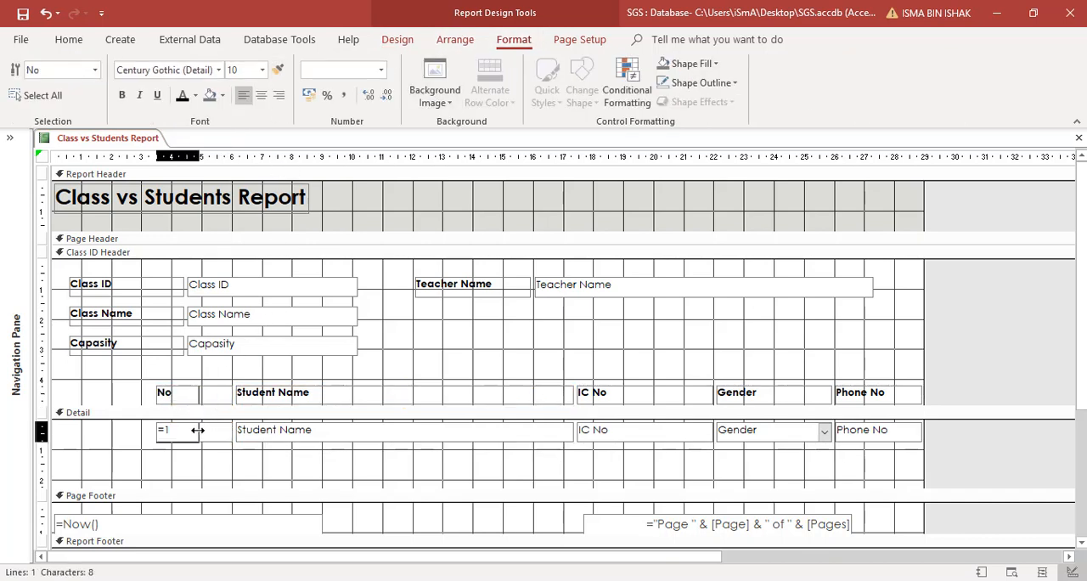
left_click(204, 461)
Step: Move the whole student table left to line up under the class field labels, and shrink the Detail section to the height of its row
left_click(166, 400)
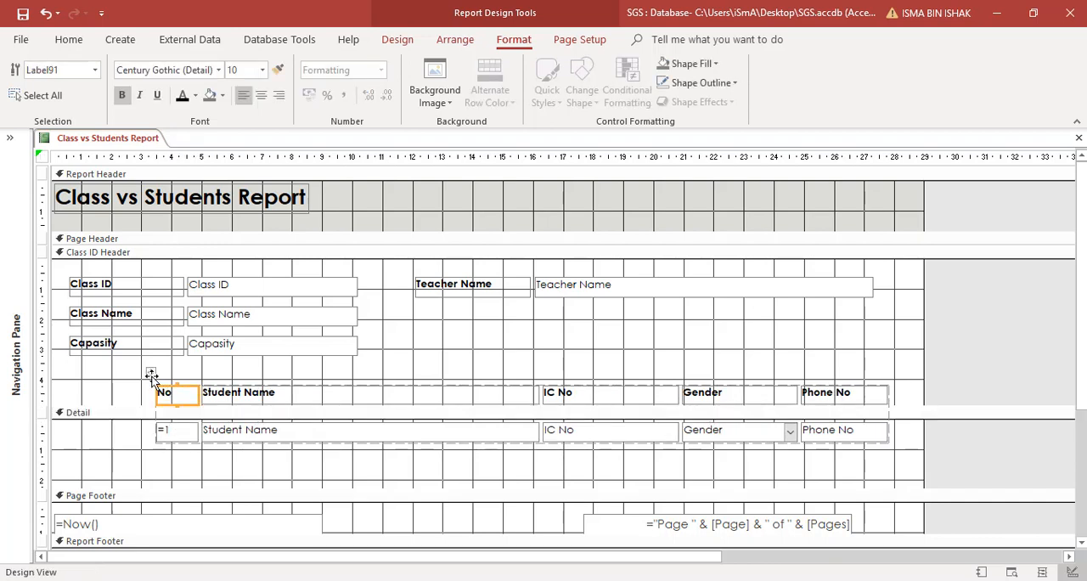
left_click(150, 373)
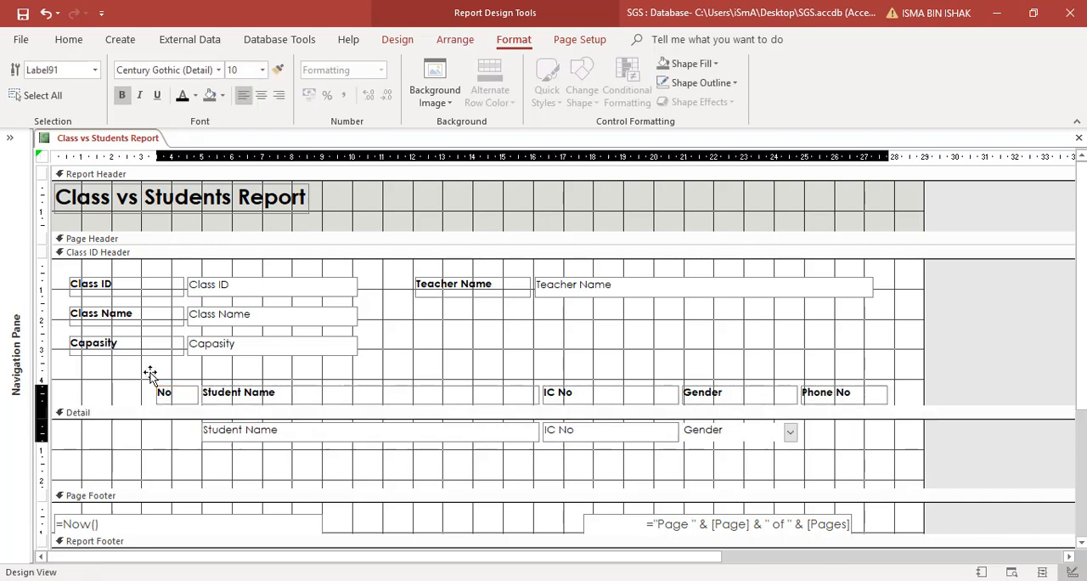
left_click(65, 375)
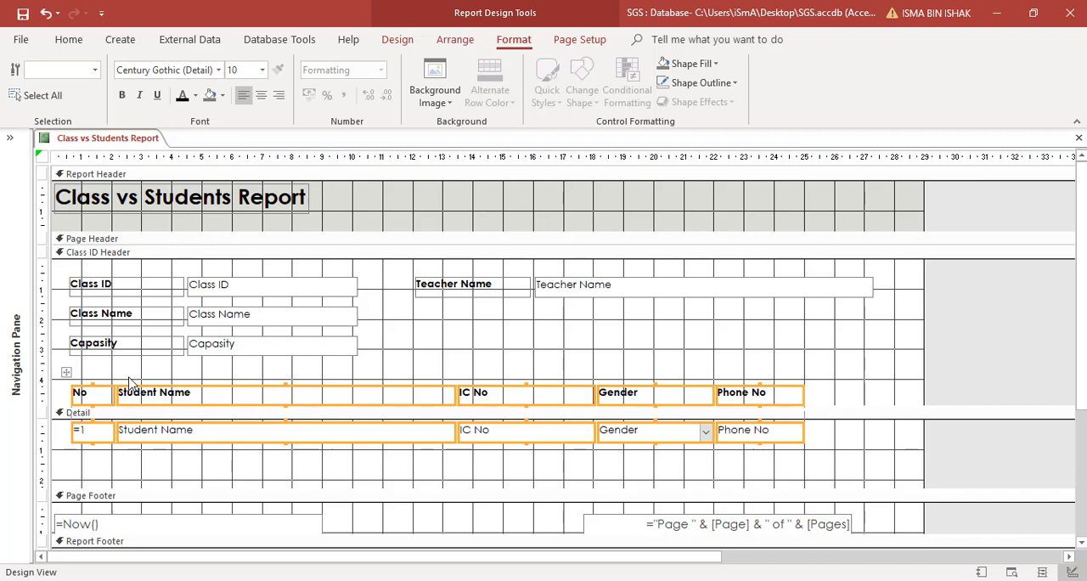
left_click(826, 472)
left_click_drag(764, 488, 772, 442)
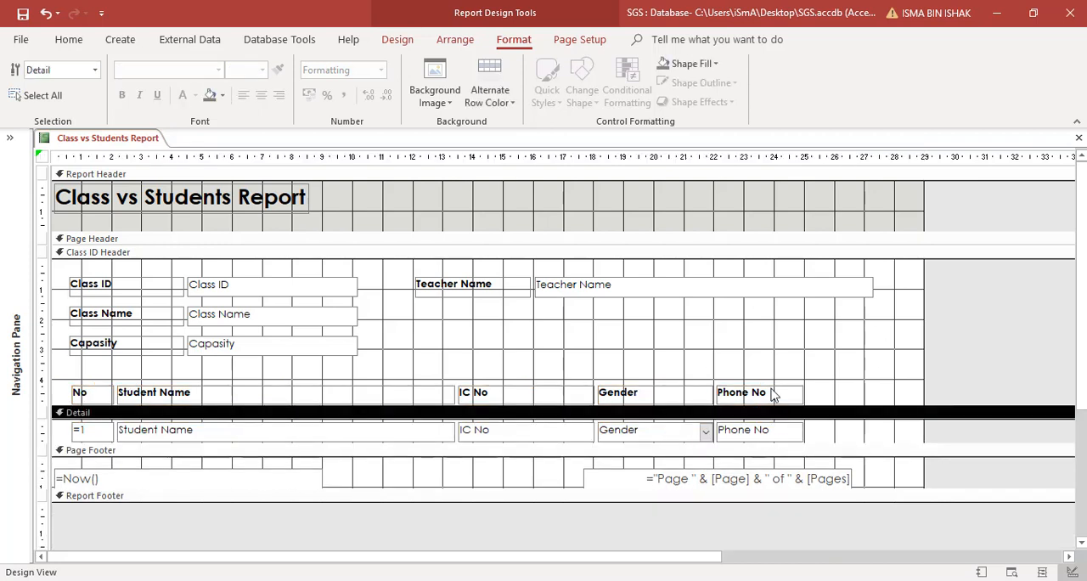
Step: Check the report in Report View and in Print Preview, including page 2 of the preview
left_click(69, 39)
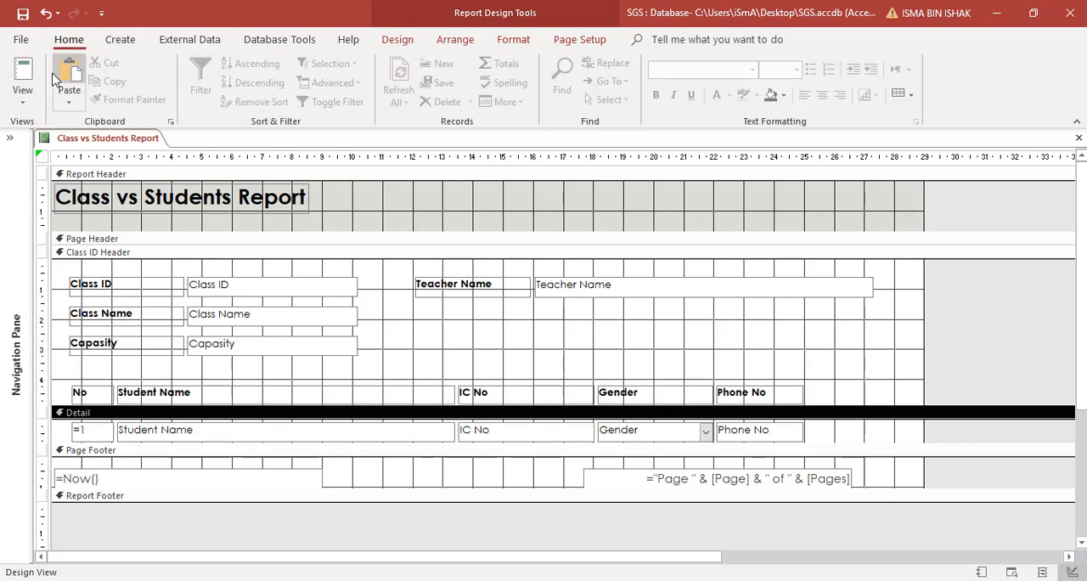
left_click(23, 75)
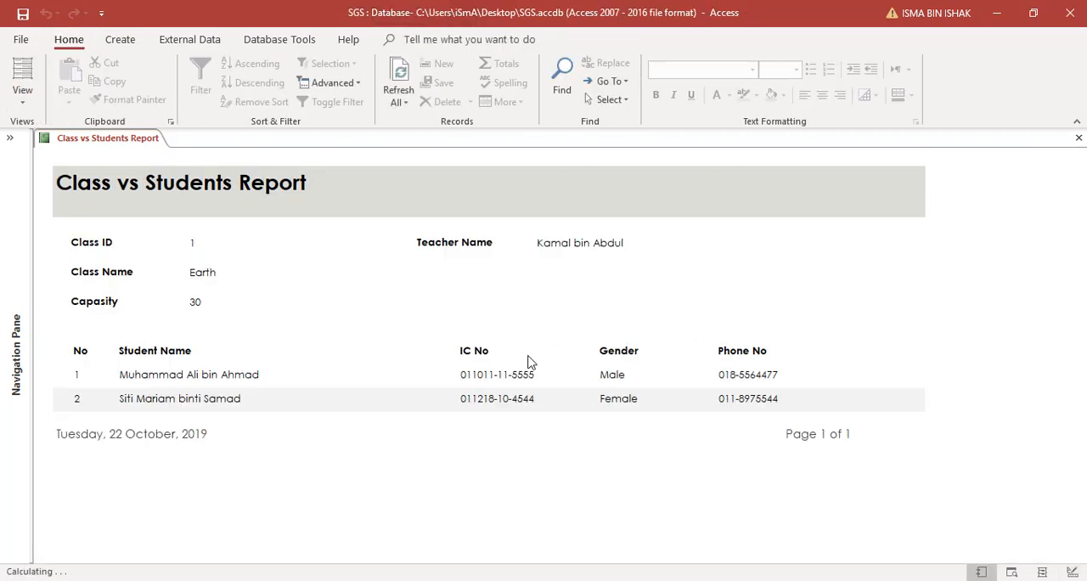
left_click(23, 100)
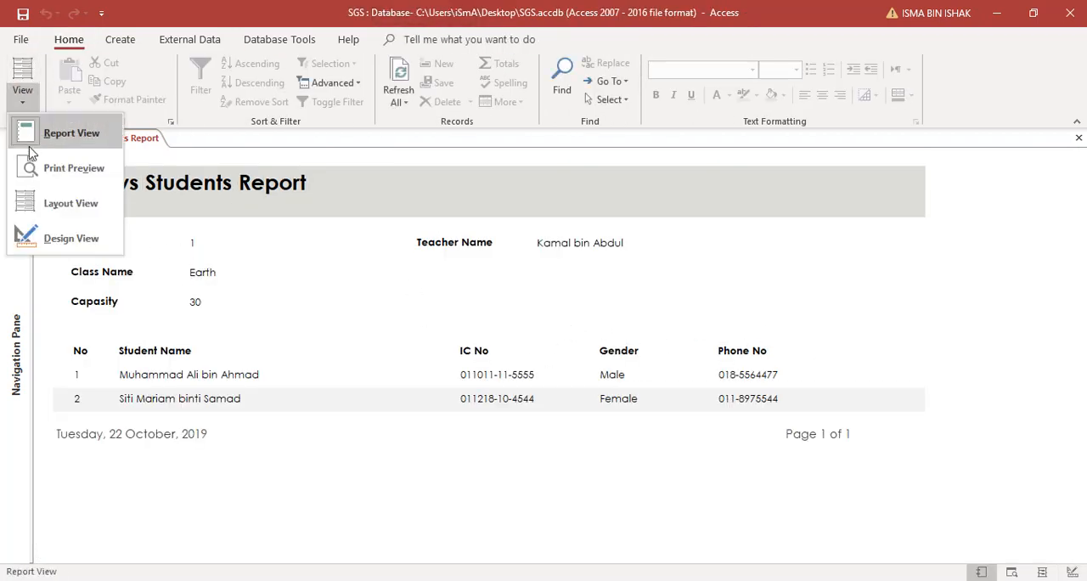
left_click(65, 168)
left_click(512, 257)
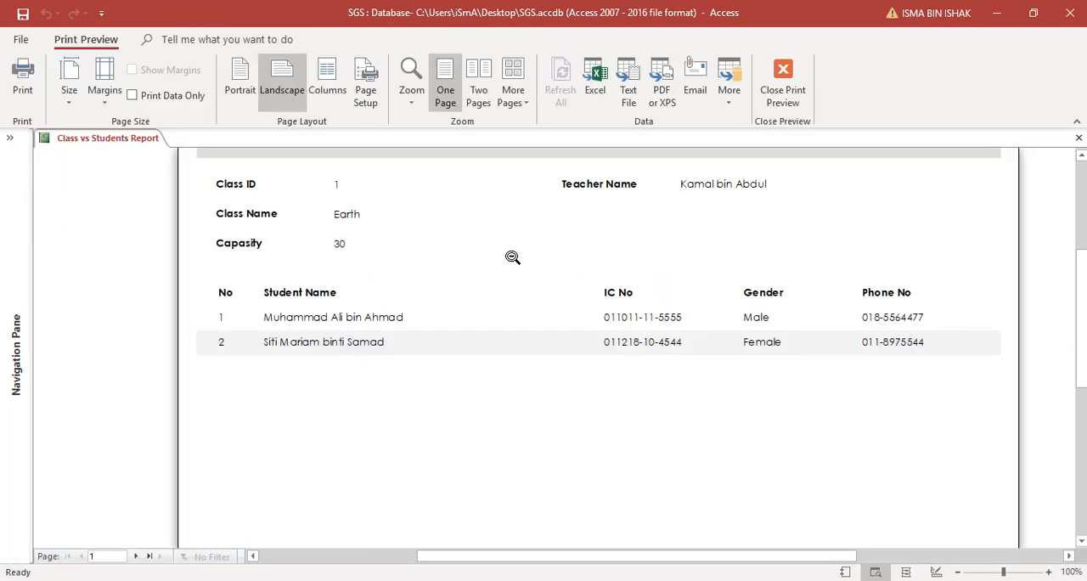
left_click(512, 256)
left_click(138, 556)
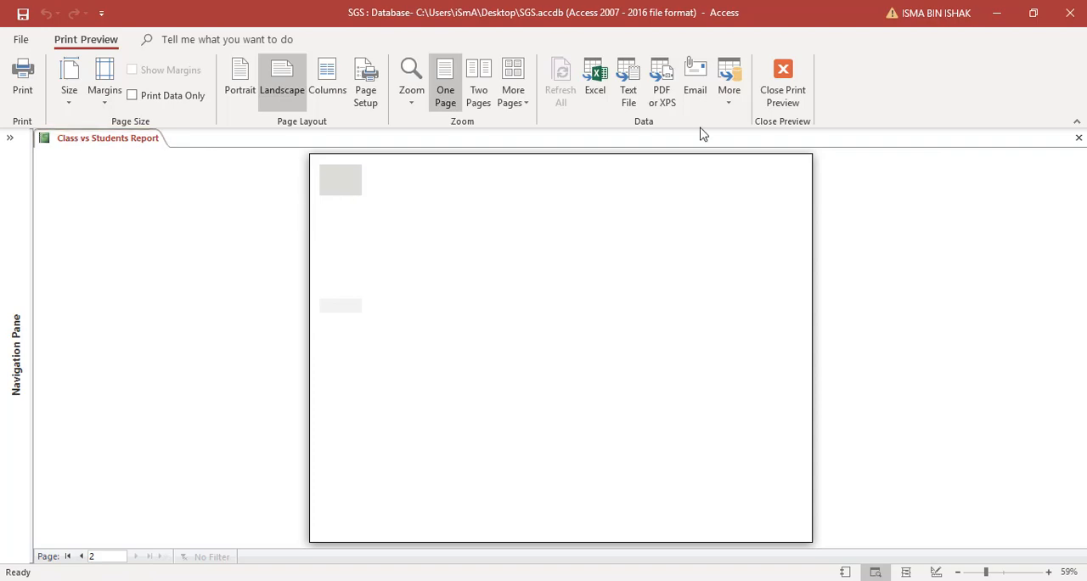
left_click(782, 85)
Step: Narrow the report in Design View to the Teacher Name field's right edge, about 27.3 cm, and apply Remove Extra Report Space
left_click(26, 101)
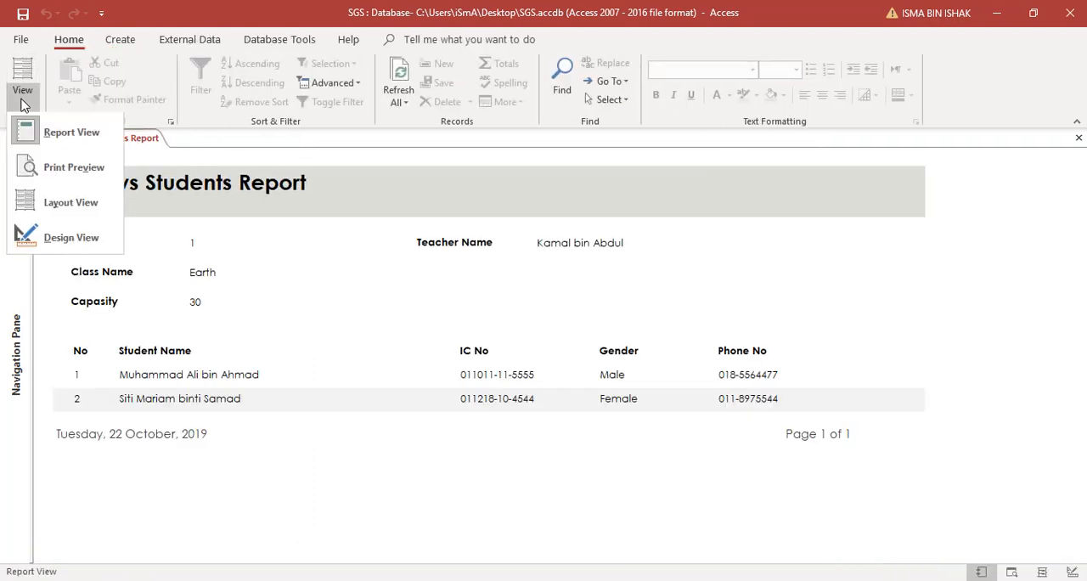
left_click(51, 238)
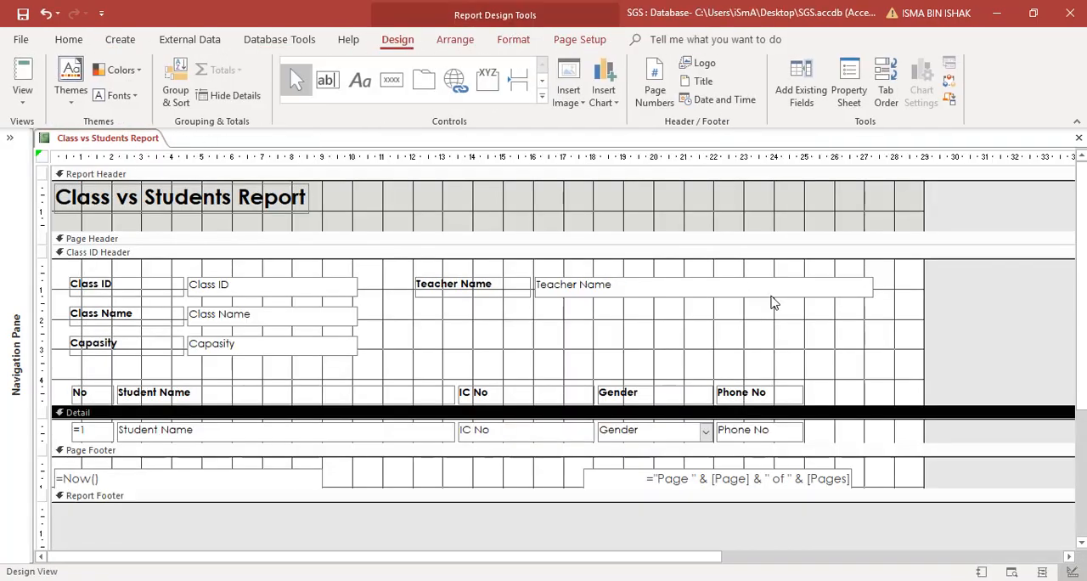
left_click(912, 333)
left_click_drag(924, 298, 841, 297)
left_click(39, 158)
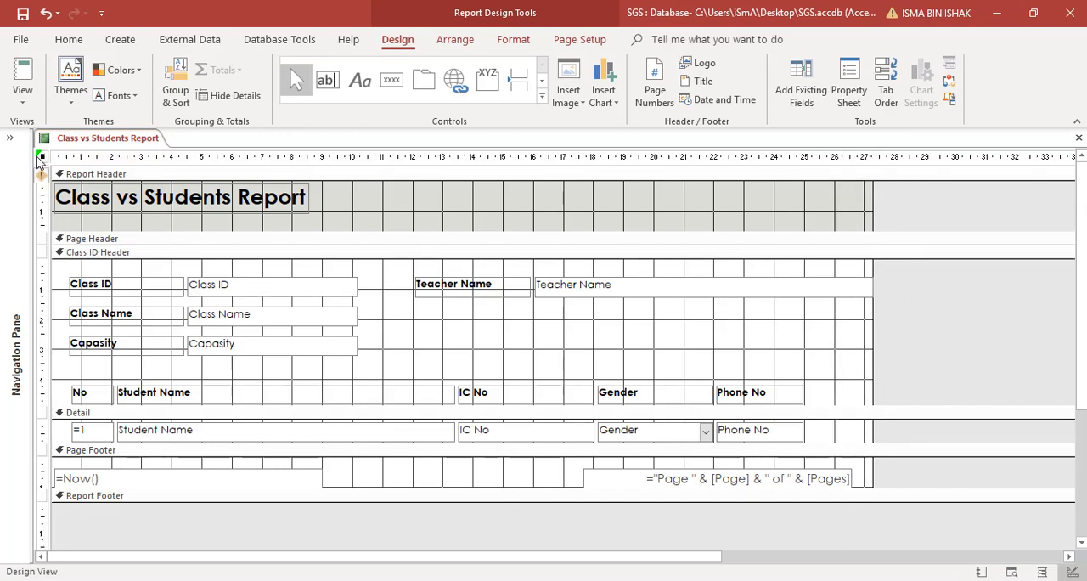
left_click(45, 174)
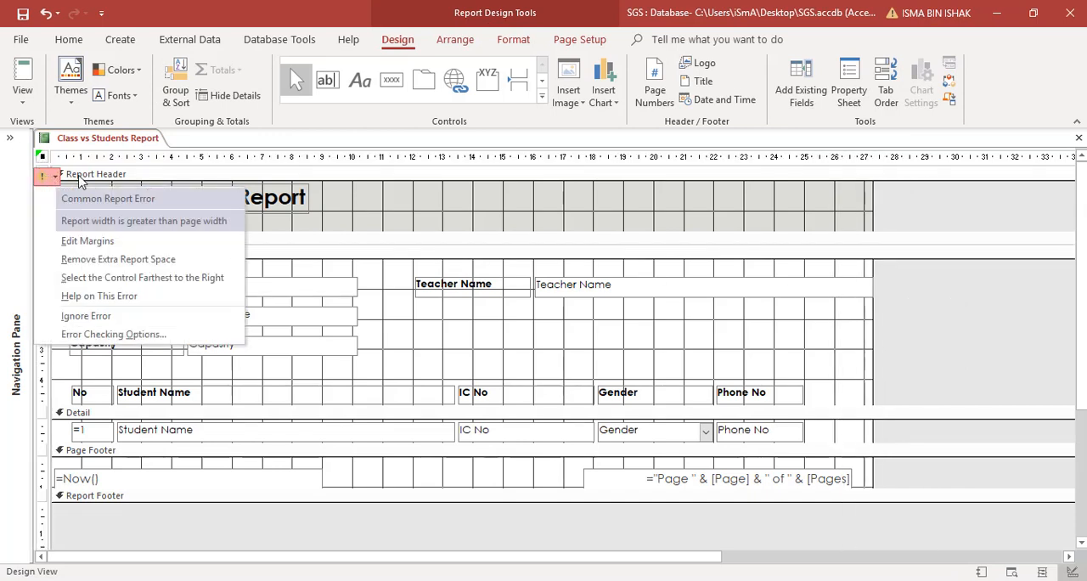
left_click(100, 257)
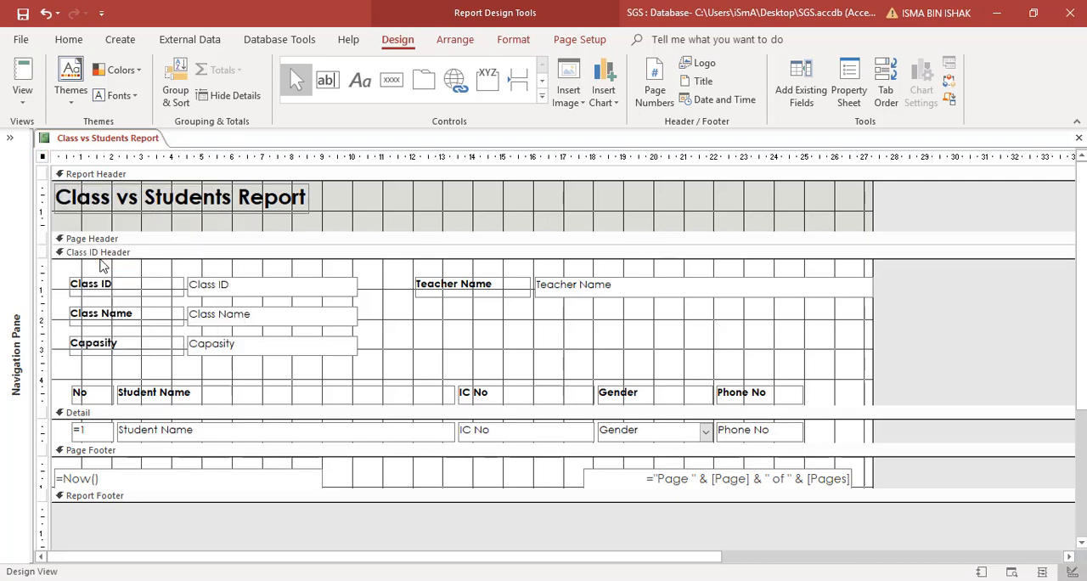
Step: Check page 2 of the narrowed report in Print Preview for leftover overflow
left_click(22, 95)
left_click(34, 168)
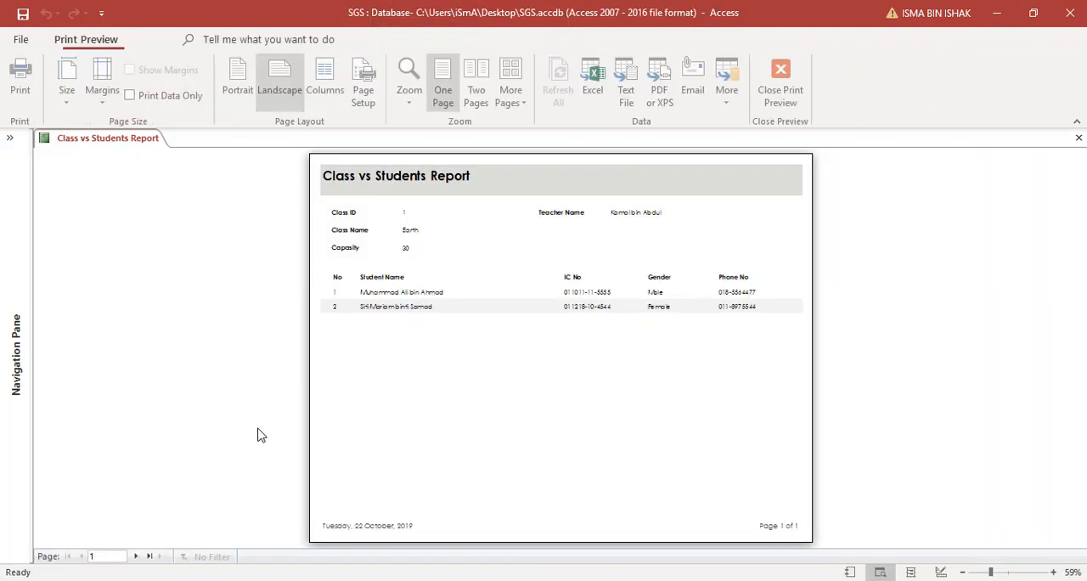
left_click(136, 557)
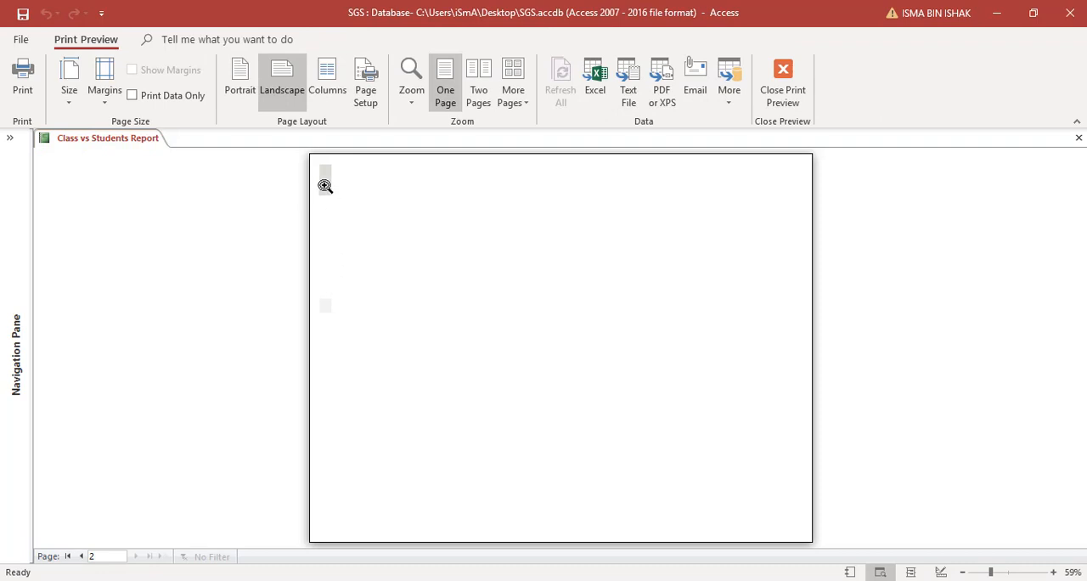
left_click(782, 85)
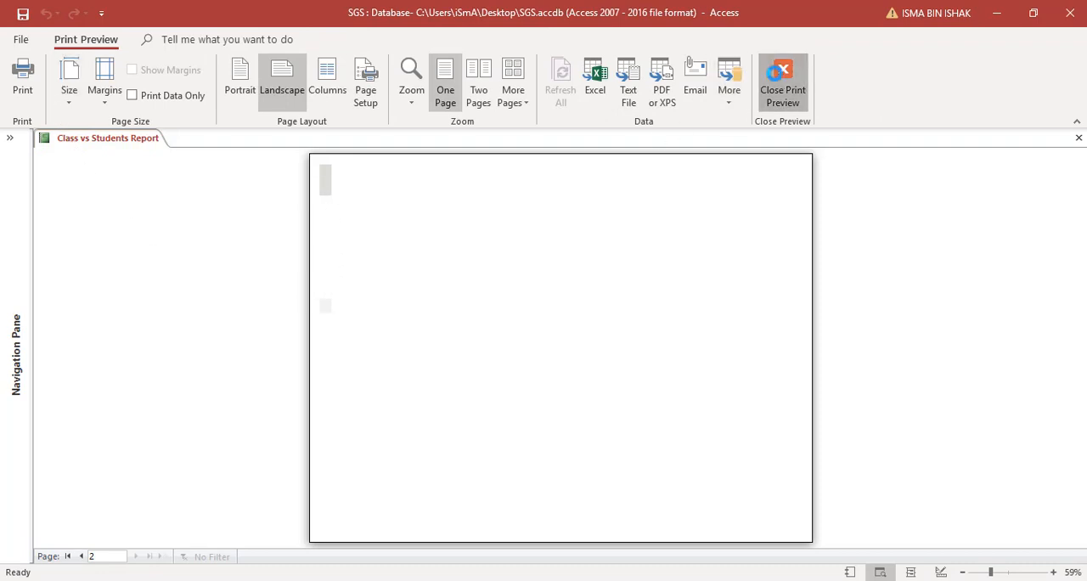
Step: Shift the Teacher Name label and field about 1 cm left, narrow the report to about 26.5 cm, and apply Remove Extra Report Space
left_click(859, 303)
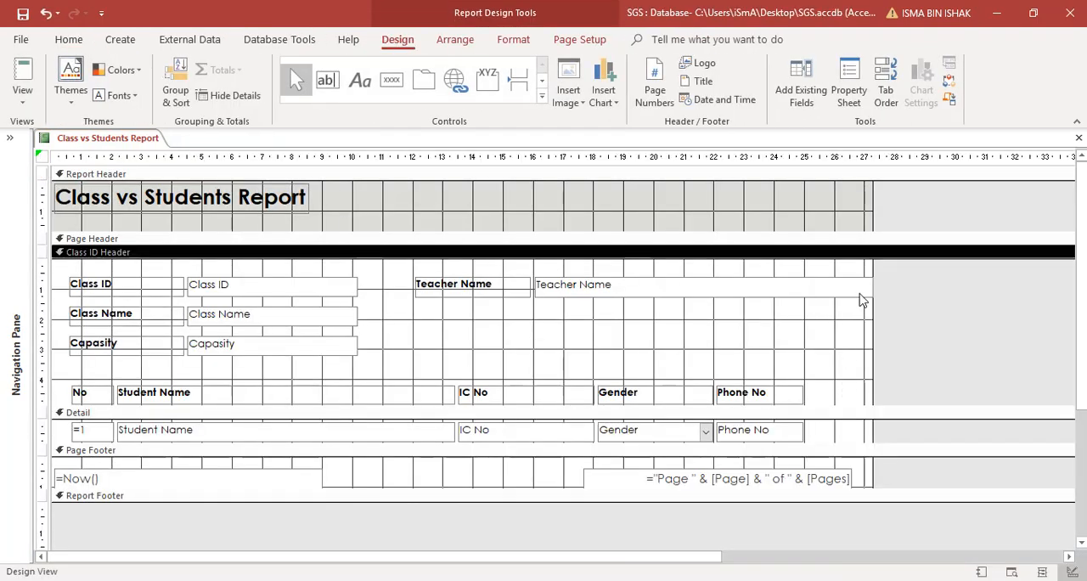
mouse_move(859, 293)
left_mouse_down()
mouse_move(827, 293)
mouse_move(851, 295)
left_mouse_up()
left_click(825, 344)
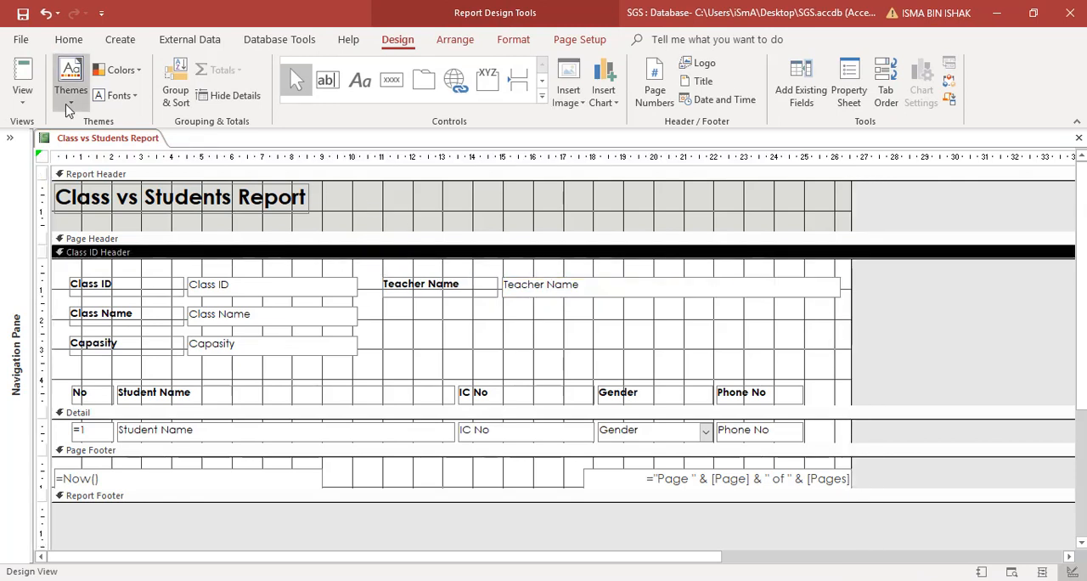
left_click(43, 158)
left_click(42, 175)
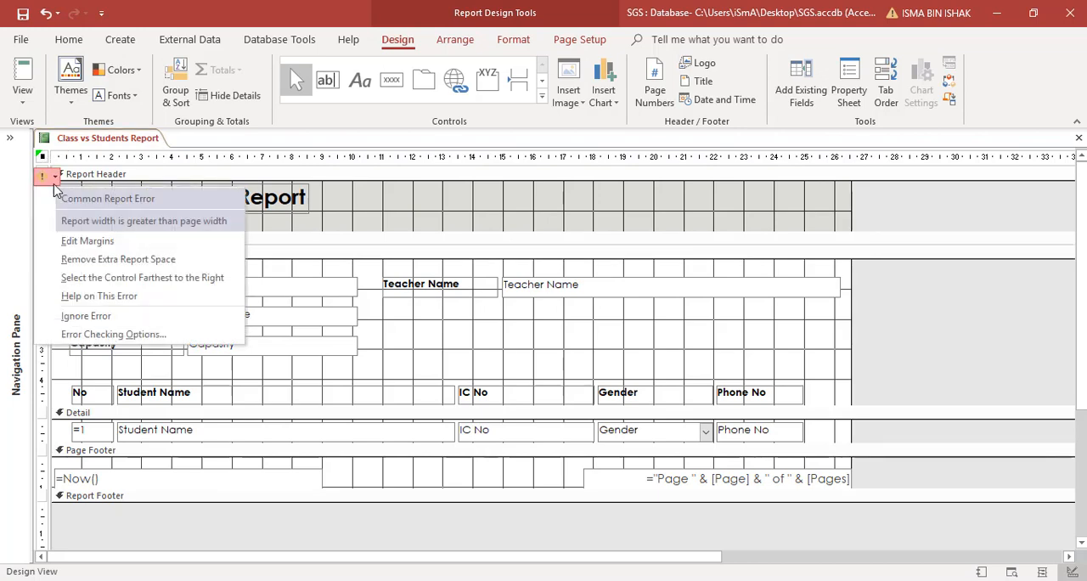
left_click(74, 258)
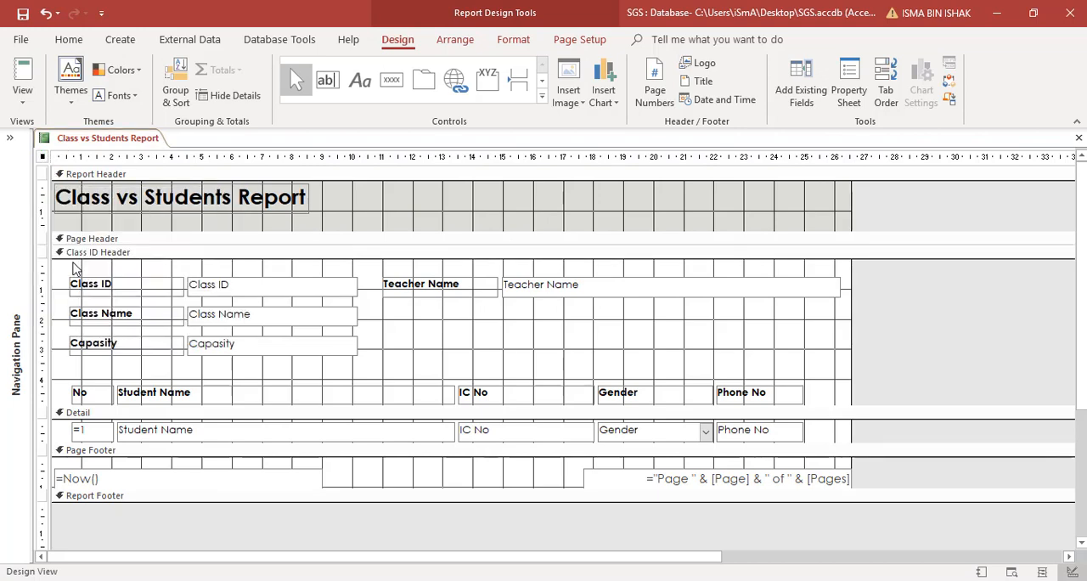
Step: Preview the printed report again, checking its page count and zooming in on the class and student details
left_click(23, 95)
left_click(53, 163)
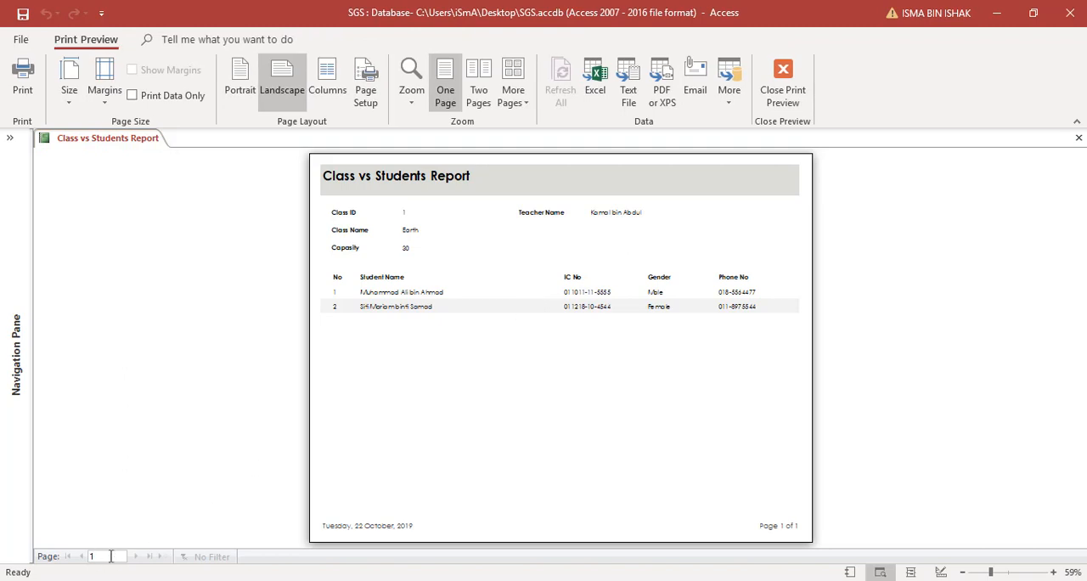
left_click(459, 258)
left_click(459, 258)
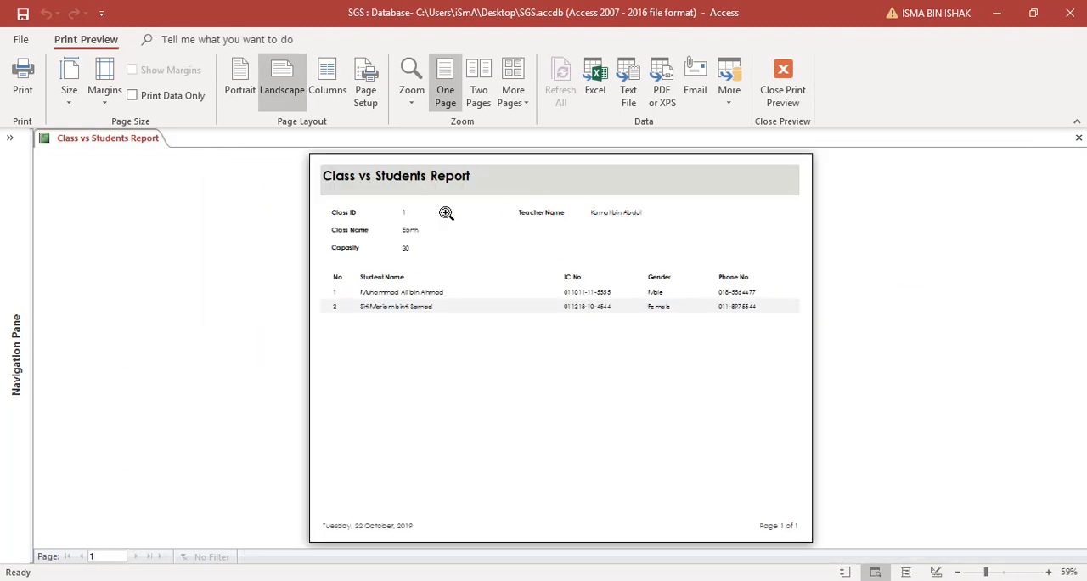
left_click(507, 192)
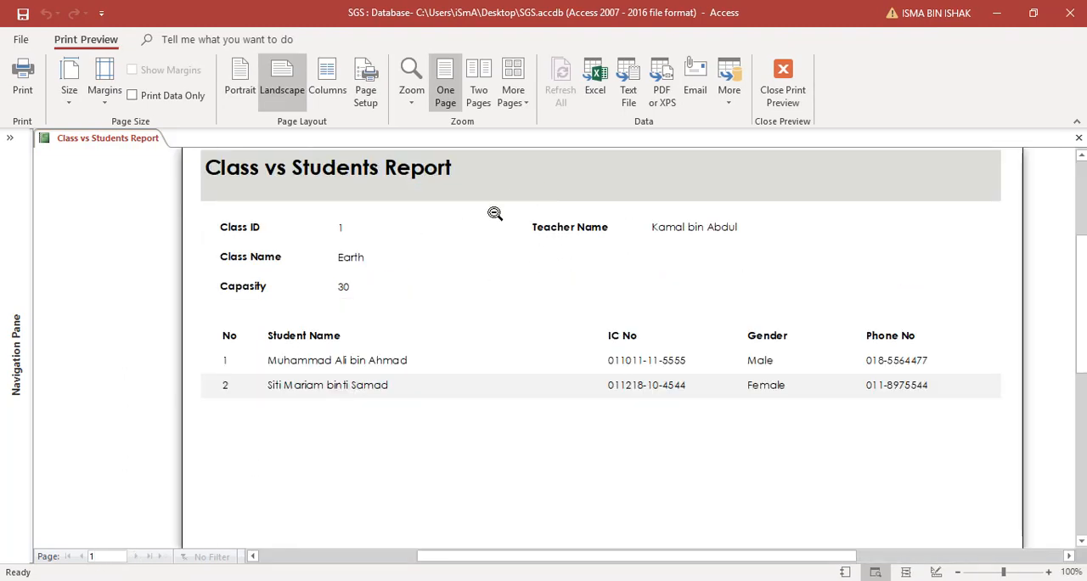